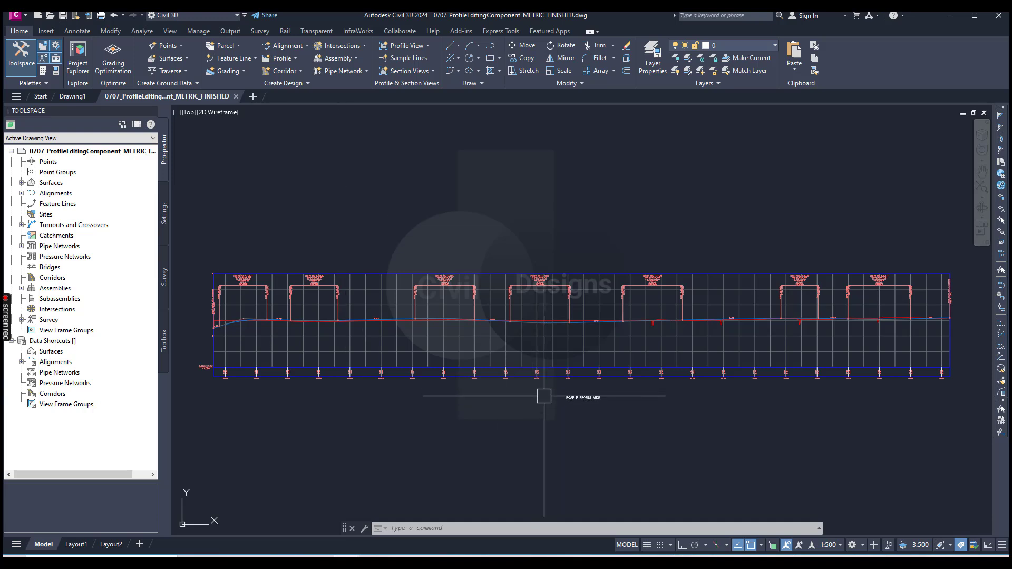
- Open the ROAD D FG design profile in the profile view for geometry editing with the Profile Layout Tools
{"action": "mouse_move", "coordinate": [543, 399]}
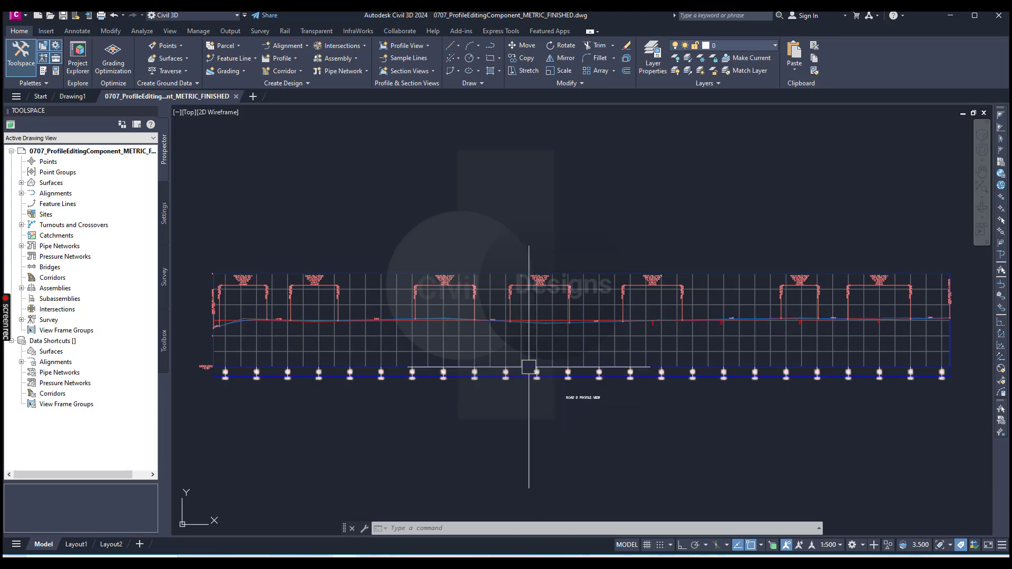
{"action": "scroll", "coordinate": [483, 320], "scroll_direction": "up", "scroll_amount": 3}
{"action": "scroll", "coordinate": [483, 320], "scroll_direction": "up", "scroll_amount": 5}
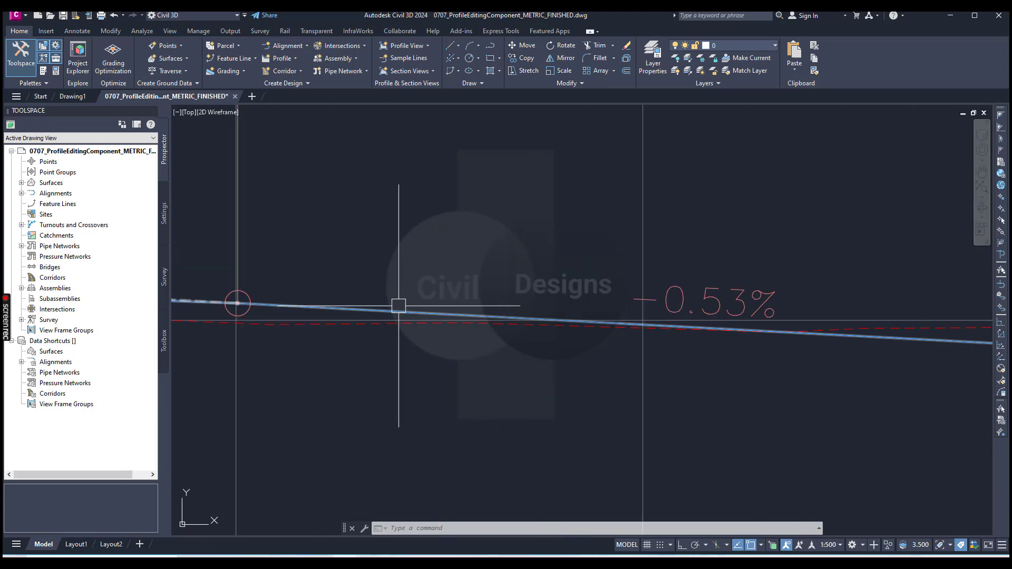
{"action": "left_click", "coordinate": [417, 313]}
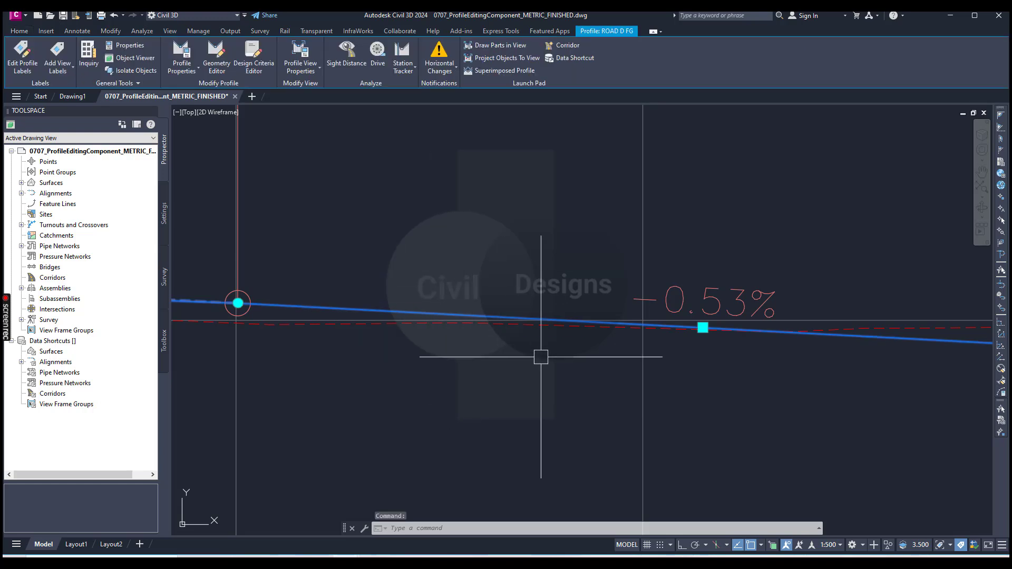
{"action": "scroll", "coordinate": [541, 357], "scroll_direction": "down", "scroll_amount": 3}
{"action": "scroll", "coordinate": [541, 357], "scroll_direction": "down", "scroll_amount": 2}
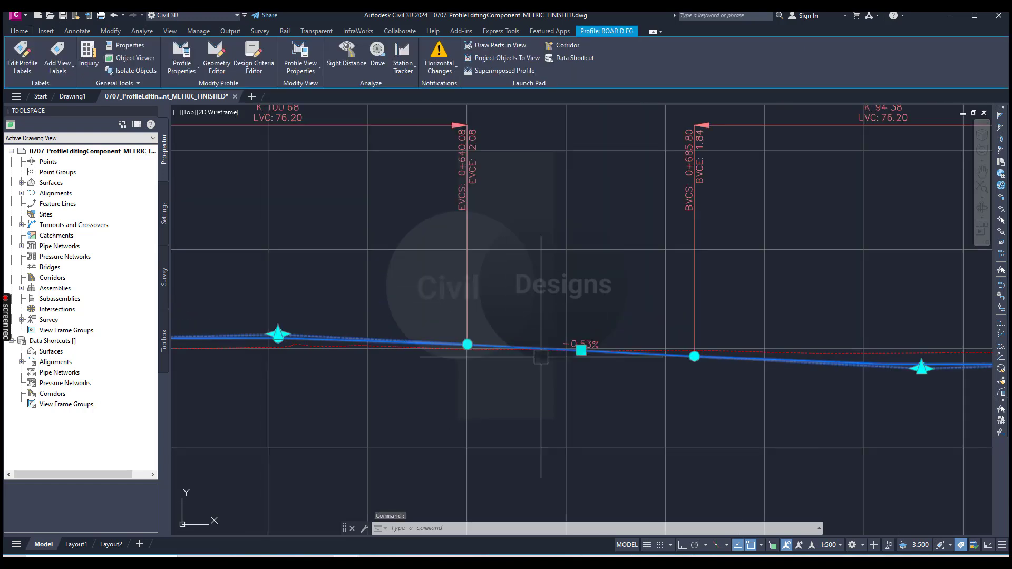
{"action": "scroll", "coordinate": [541, 357], "scroll_direction": "down", "scroll_amount": 4}
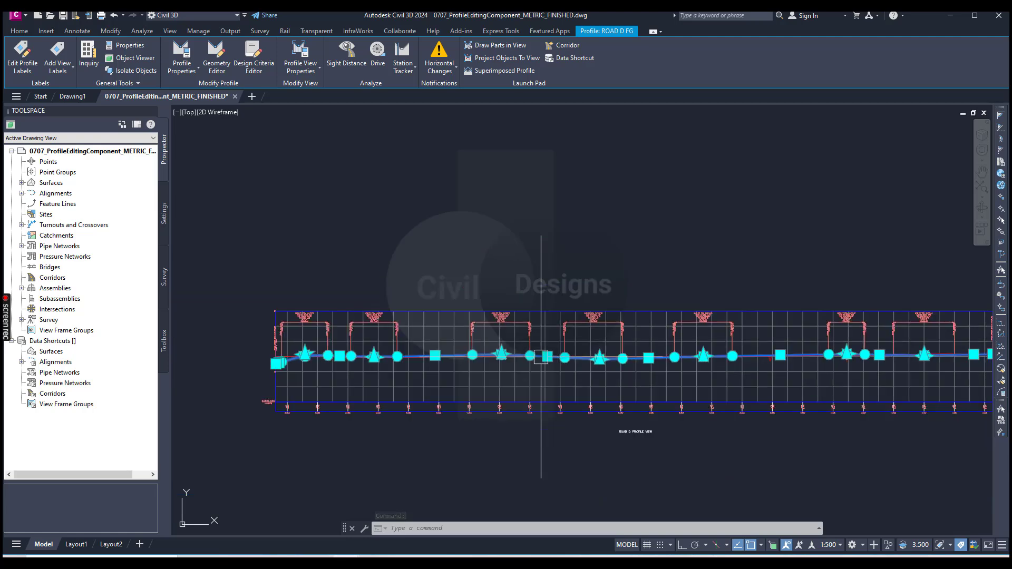
{"action": "left_click", "coordinate": [216, 69]}
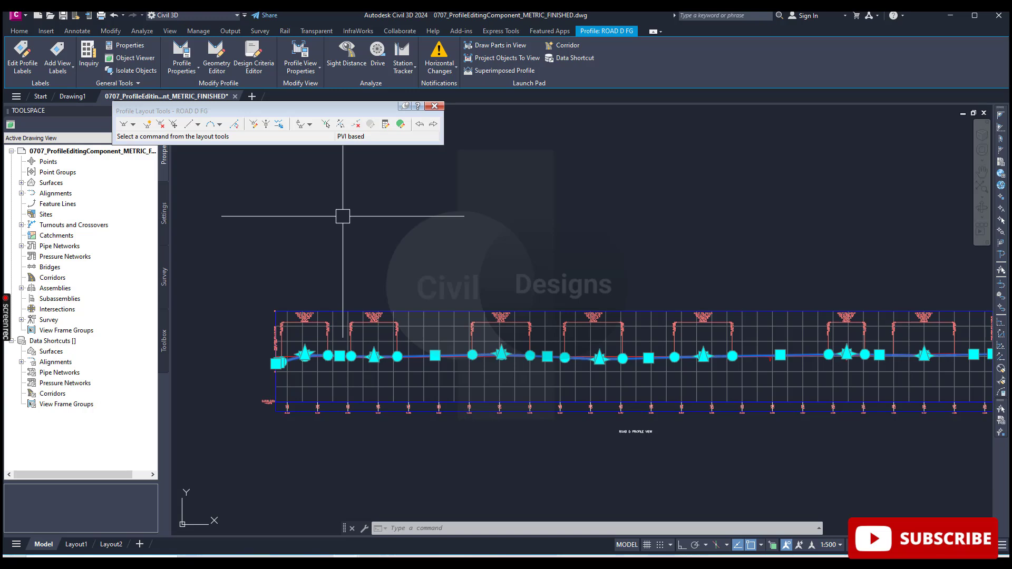
- Copy the data of ROAD D FG over its full PVI range into a new profile
{"action": "left_click", "coordinate": [279, 125]}
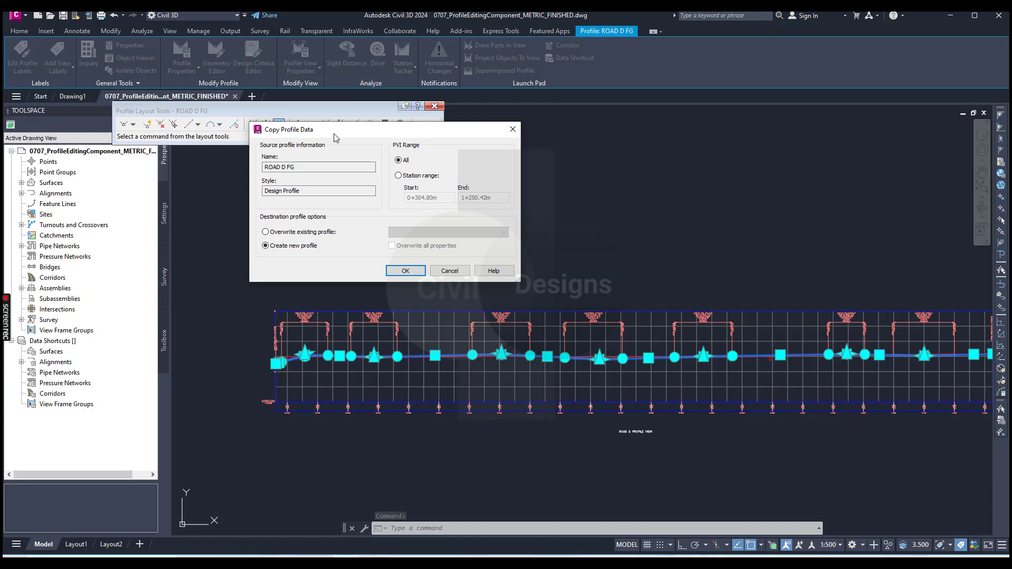
{"action": "left_click", "coordinate": [404, 271]}
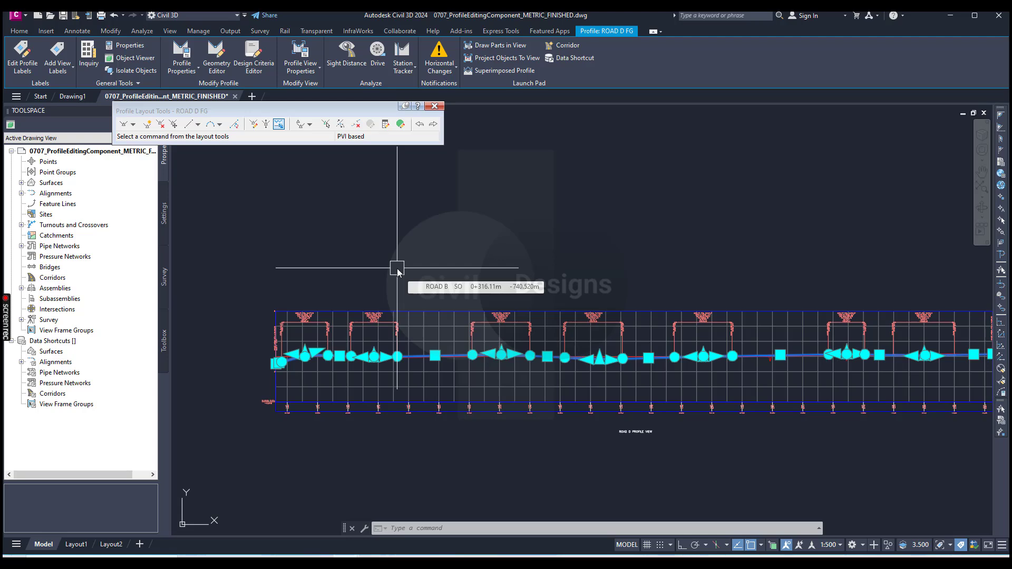
{"action": "scroll", "coordinate": [464, 352], "scroll_direction": "up", "scroll_amount": 4}
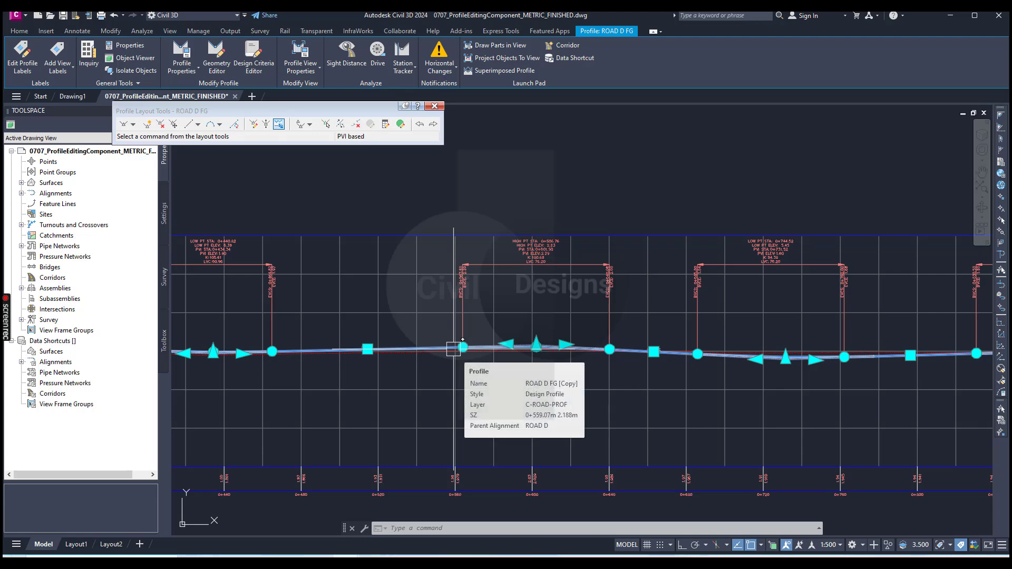
{"action": "scroll", "coordinate": [453, 349], "scroll_direction": "down", "scroll_amount": 3}
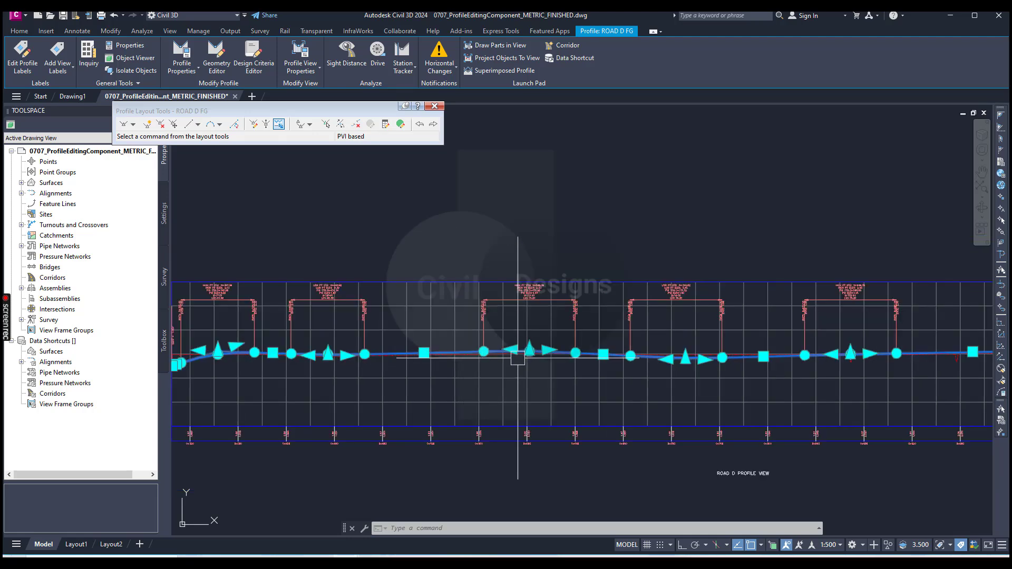
{"action": "scroll", "coordinate": [517, 356], "scroll_direction": "down", "scroll_amount": 3}
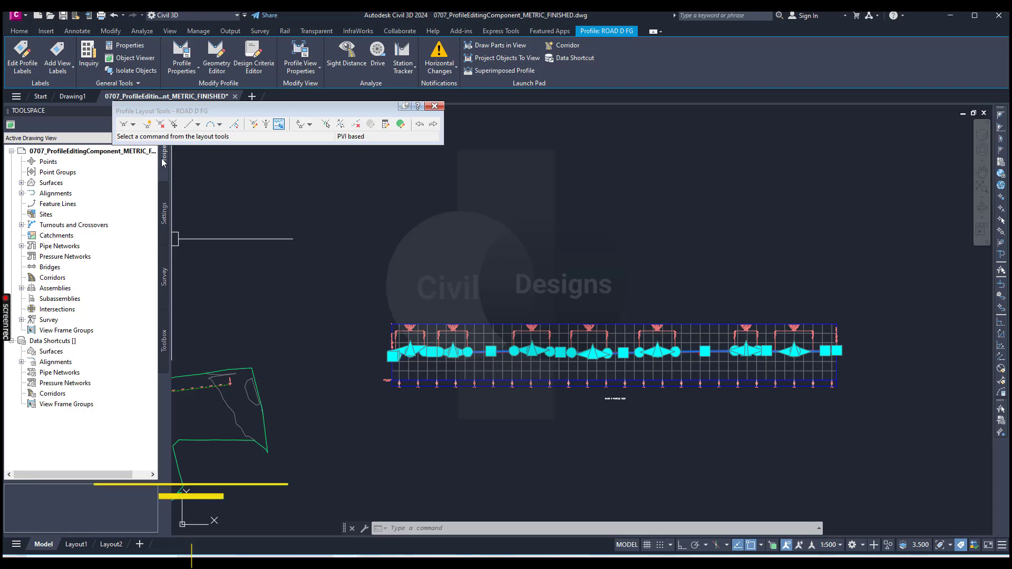
- List the profiles of the ROAD D centerline alignment in the Toolspace and widen it to show their full names
{"action": "left_click", "coordinate": [22, 193]}
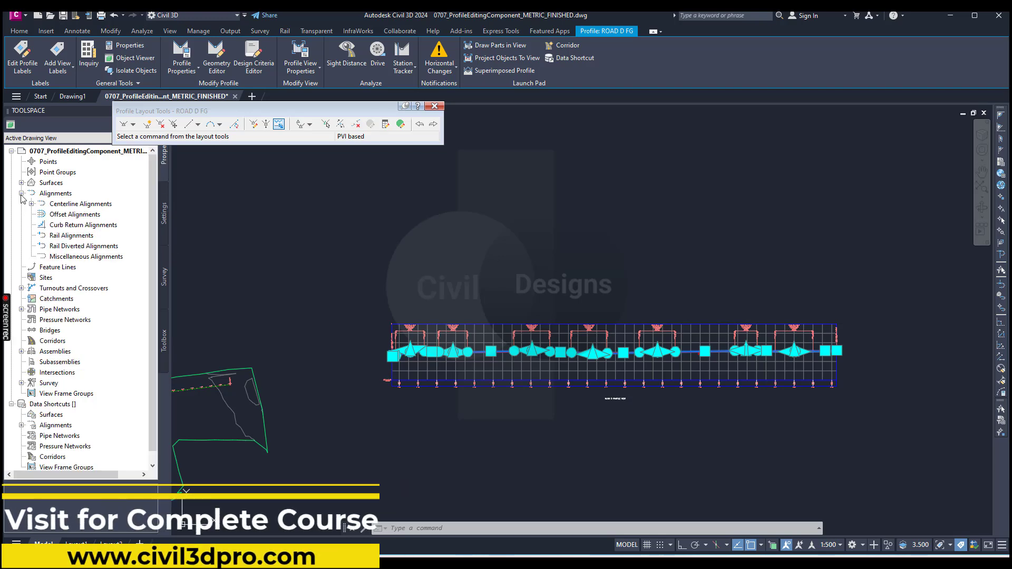
{"action": "left_click", "coordinate": [31, 205]}
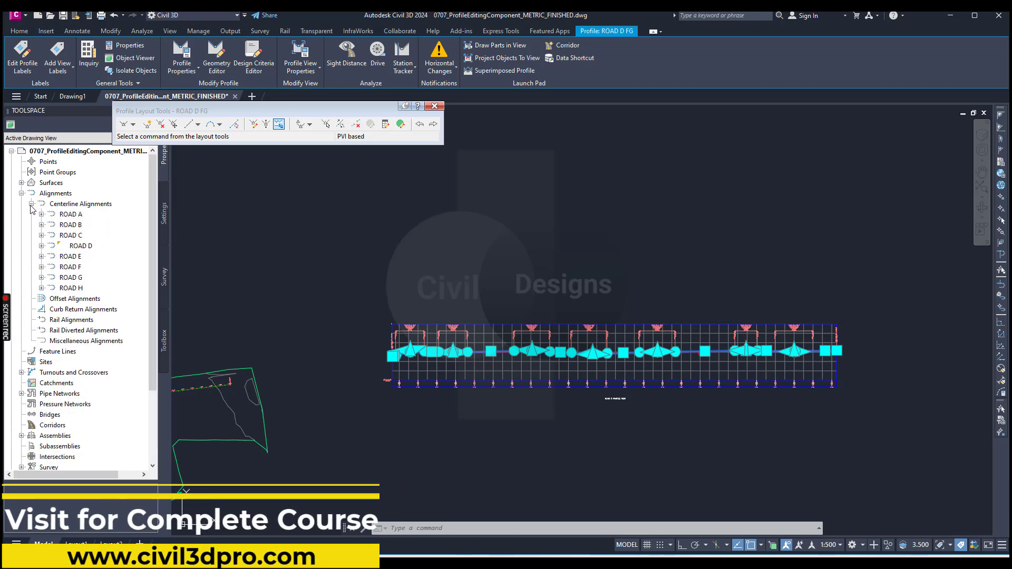
{"action": "left_click", "coordinate": [41, 247]}
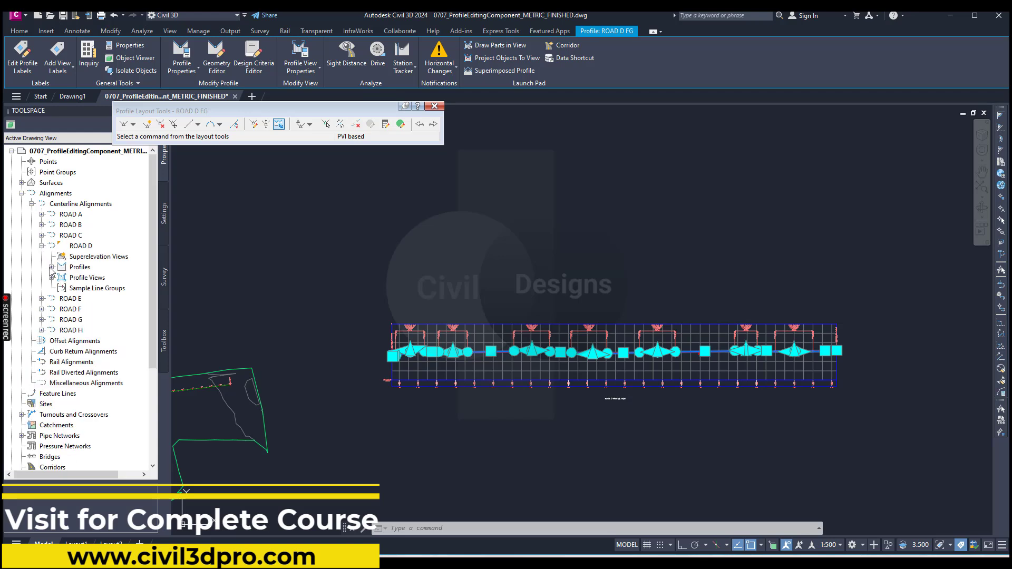
{"action": "left_click", "coordinate": [51, 268]}
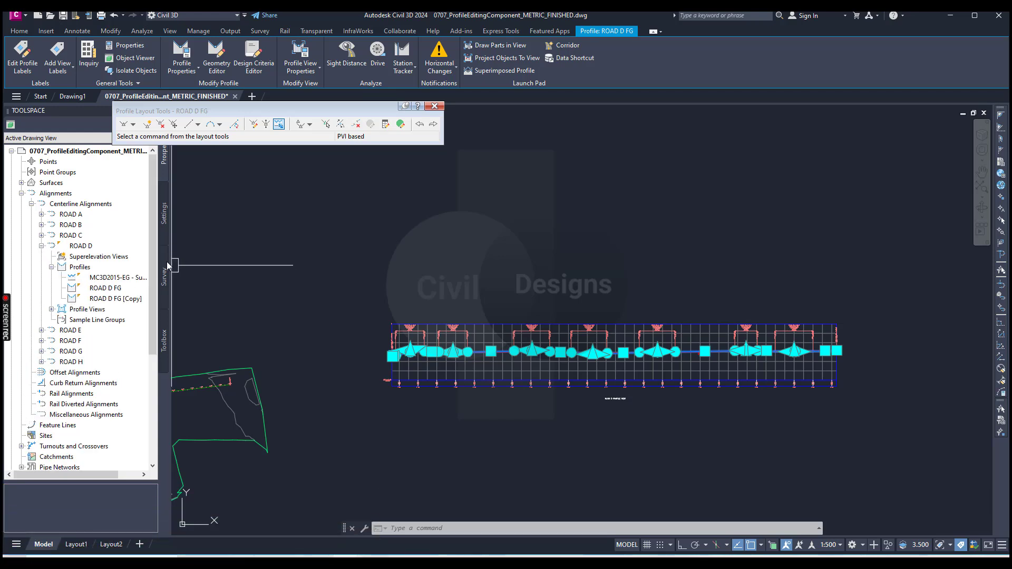
{"action": "left_click_drag", "start_coordinate": [168, 266], "coordinate": [206, 263]}
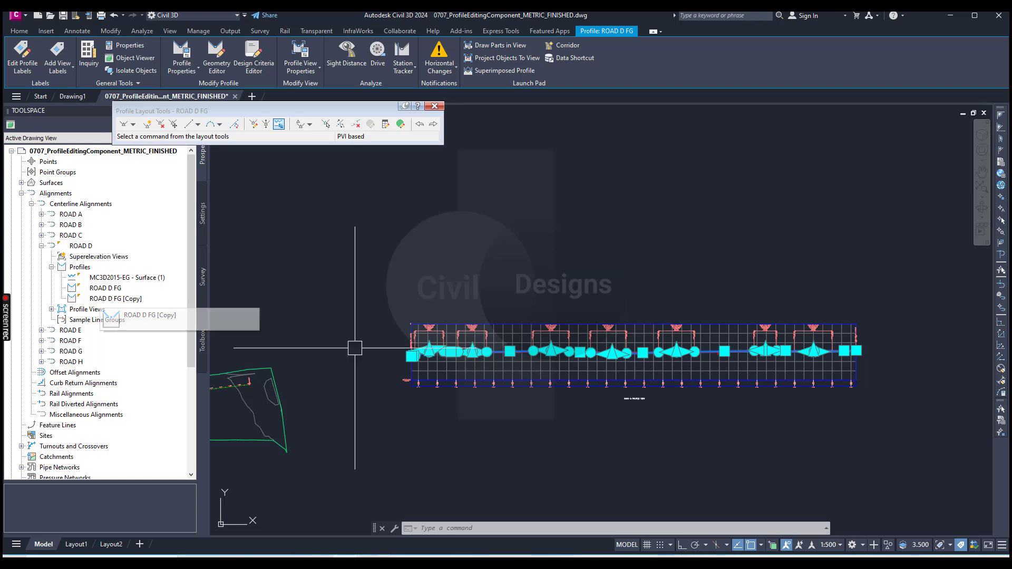
- Deselect the original profile and select the copied profile ROAD D FG [Copy] in the profile view for editing
{"action": "key", "text": "Escape"}
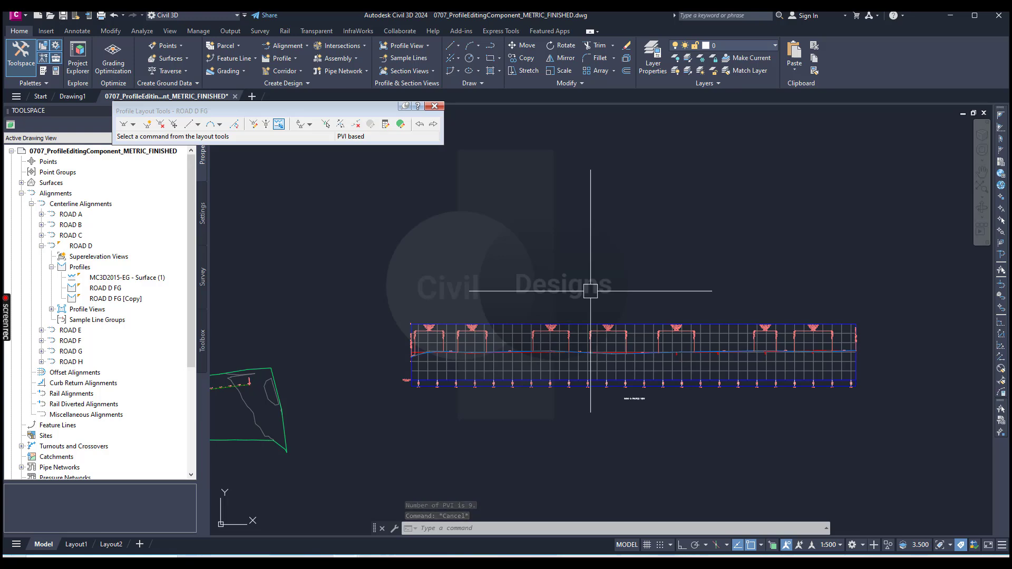
{"action": "scroll", "coordinate": [543, 348], "scroll_direction": "up", "scroll_amount": 6}
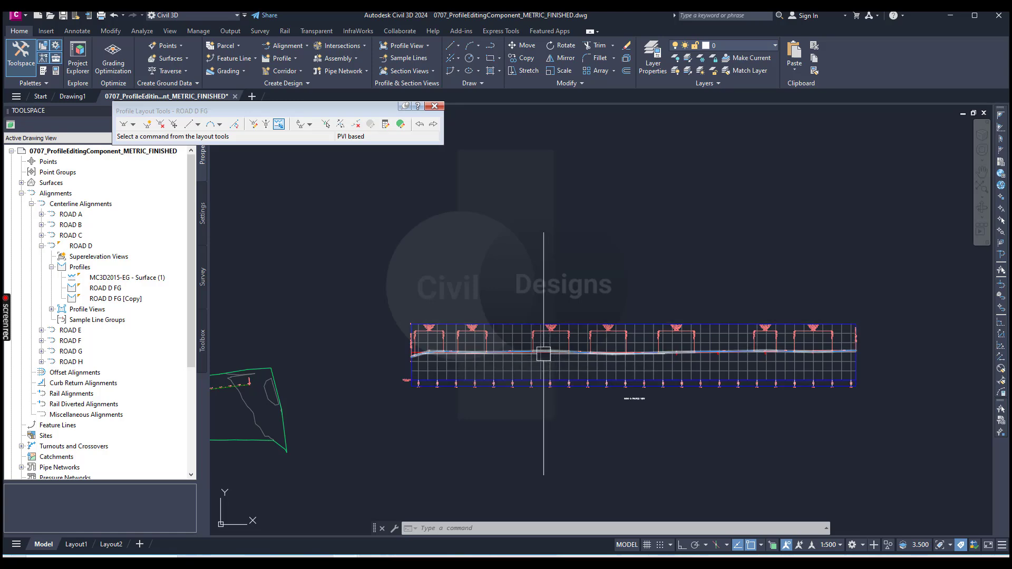
{"action": "scroll", "coordinate": [511, 350], "scroll_direction": "up", "scroll_amount": 4}
{"action": "left_click", "coordinate": [511, 338]}
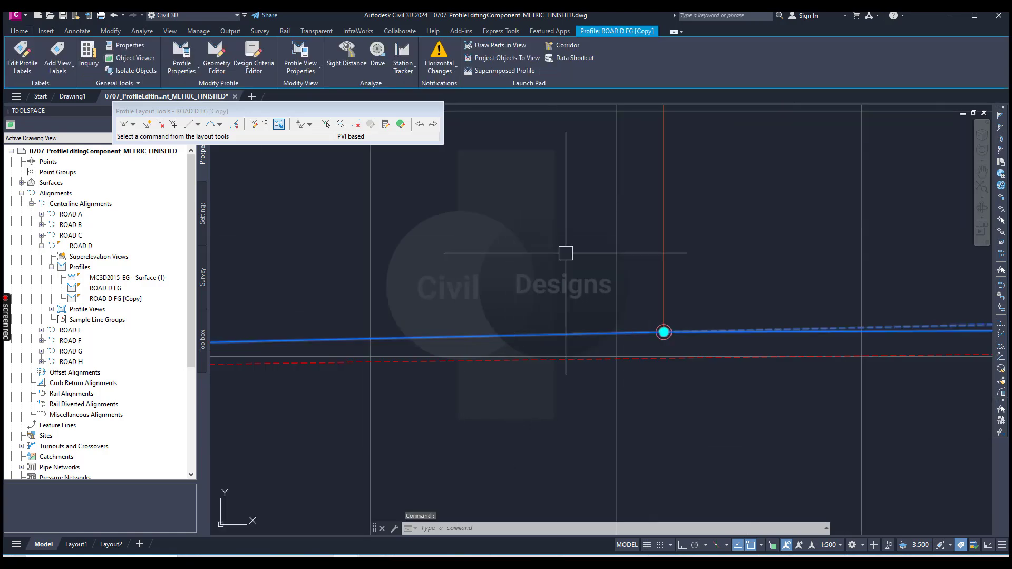
{"action": "scroll", "coordinate": [560, 285], "scroll_direction": "down", "scroll_amount": 7}
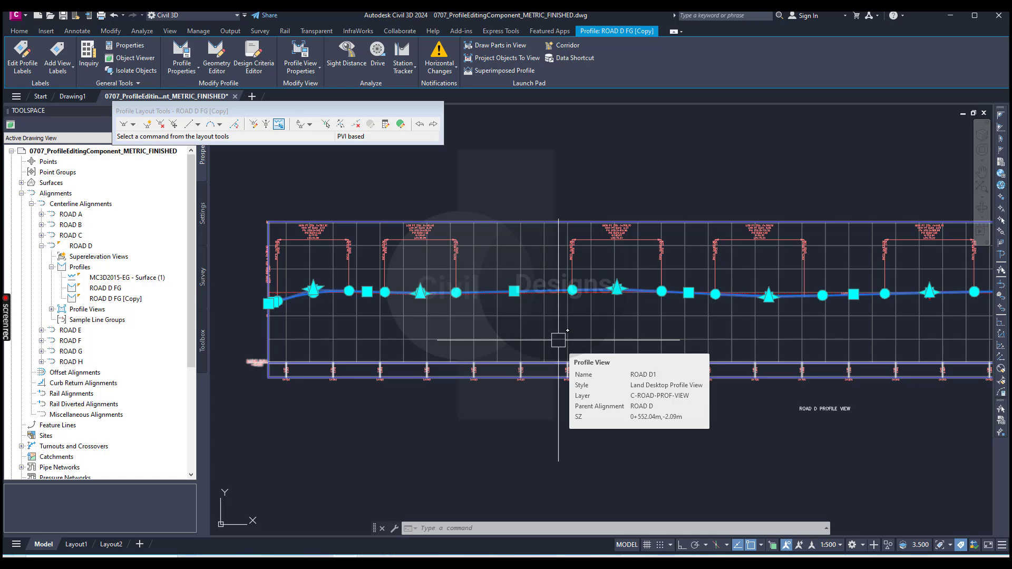
- Lower the copied profile's PVIs with an elevation change of -0.3 m over the station range 0+434.34 to 0+601.98
{"action": "left_click", "coordinate": [267, 125]}
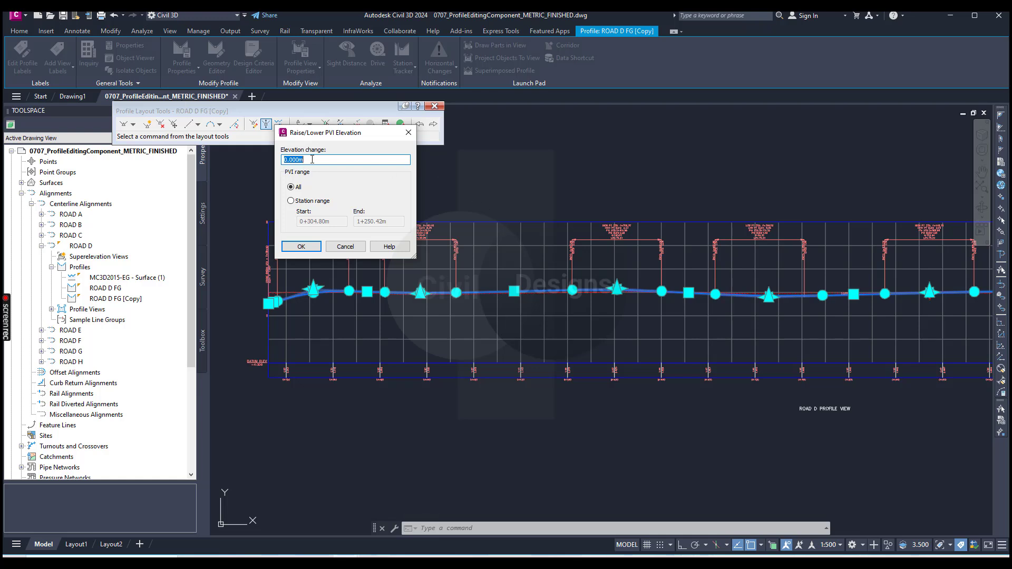
{"action": "type", "text": "-0.3"}
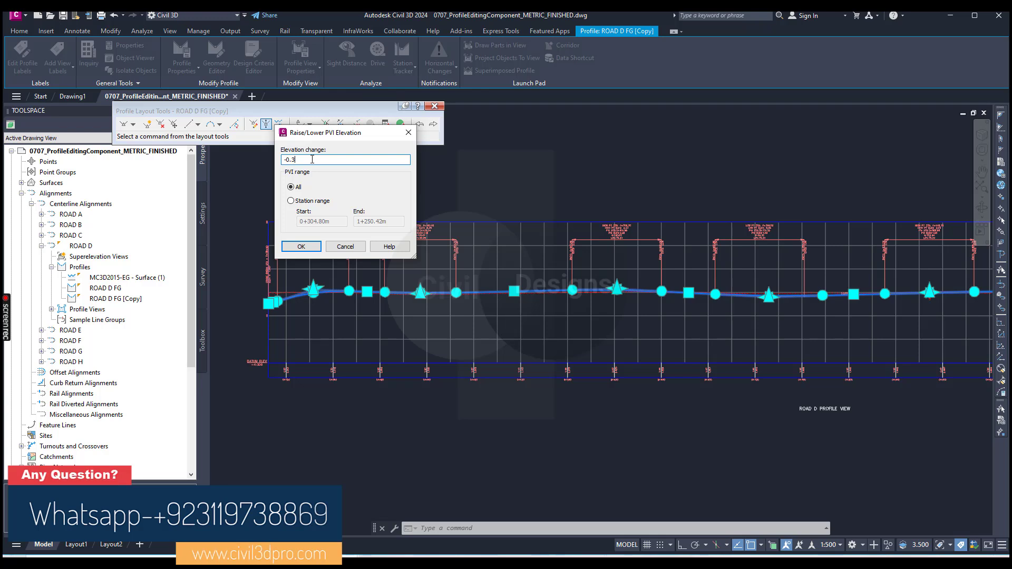
{"action": "left_click", "coordinate": [291, 201]}
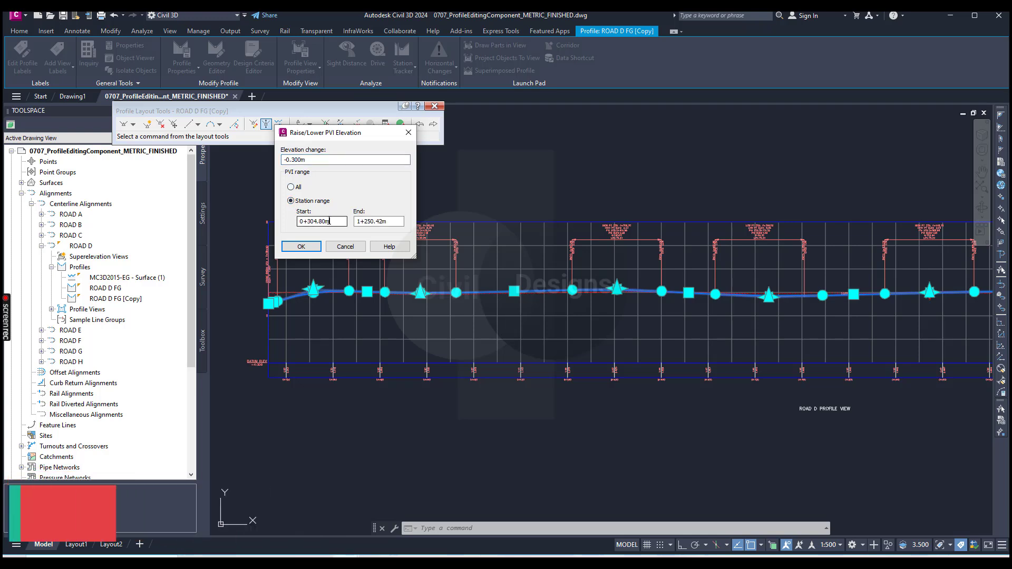
{"action": "double_click", "coordinate": [330, 222]}
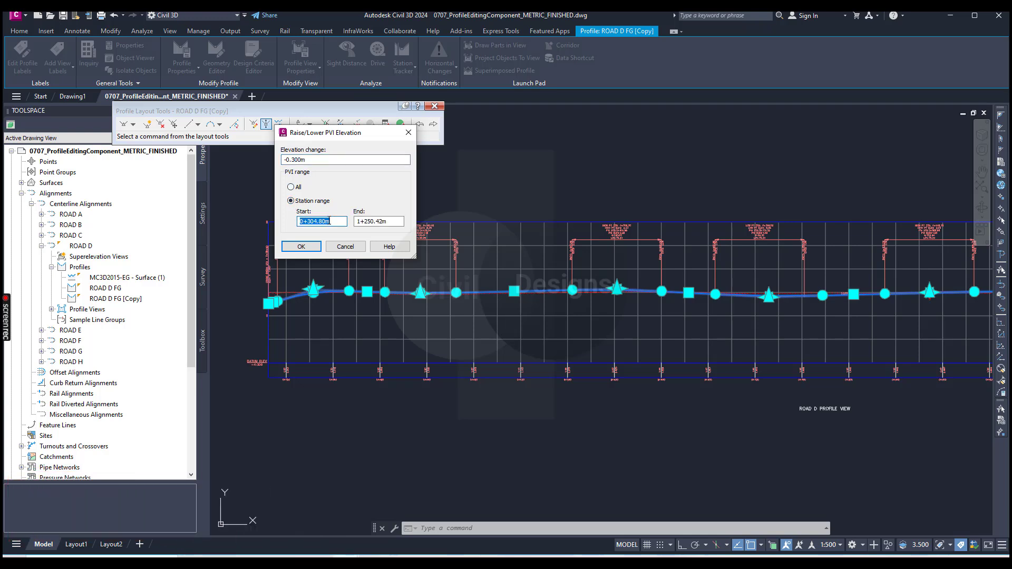
{"action": "type", "text": "434.34"}
{"action": "left_click", "coordinate": [377, 223]}
{"action": "double_click", "coordinate": [377, 223]}
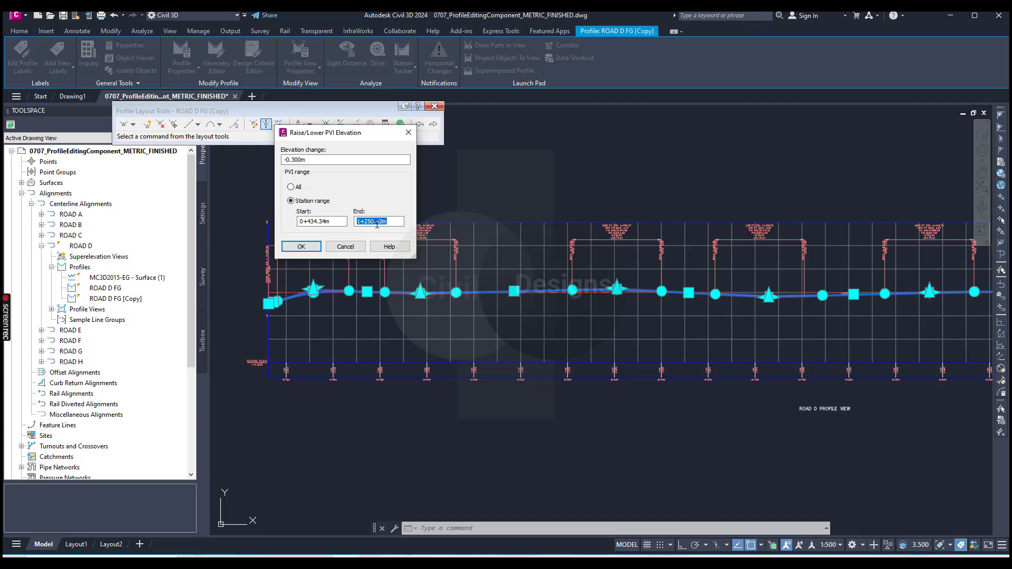
{"action": "type", "text": "601.98m"}
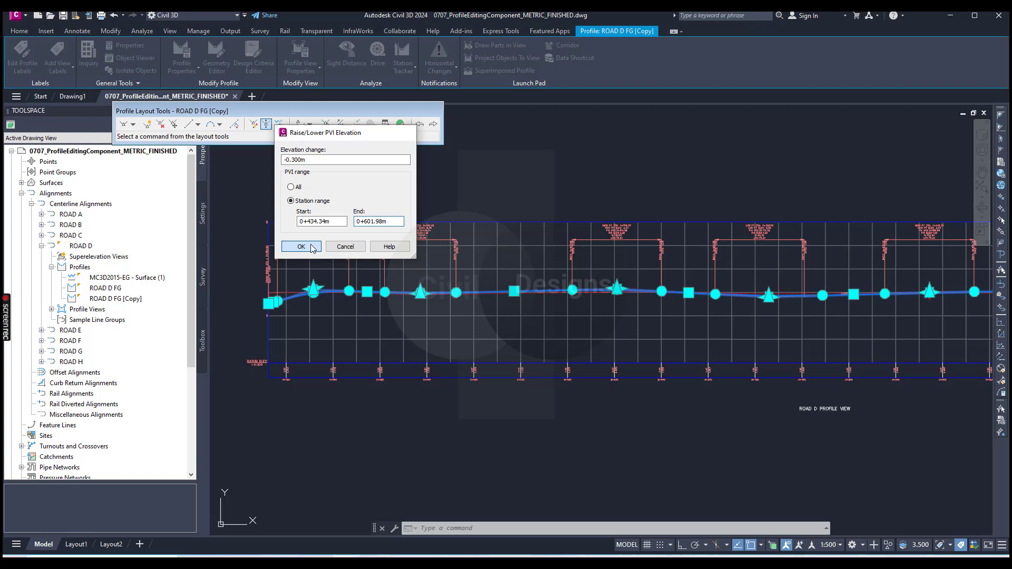
{"action": "left_click", "coordinate": [301, 247]}
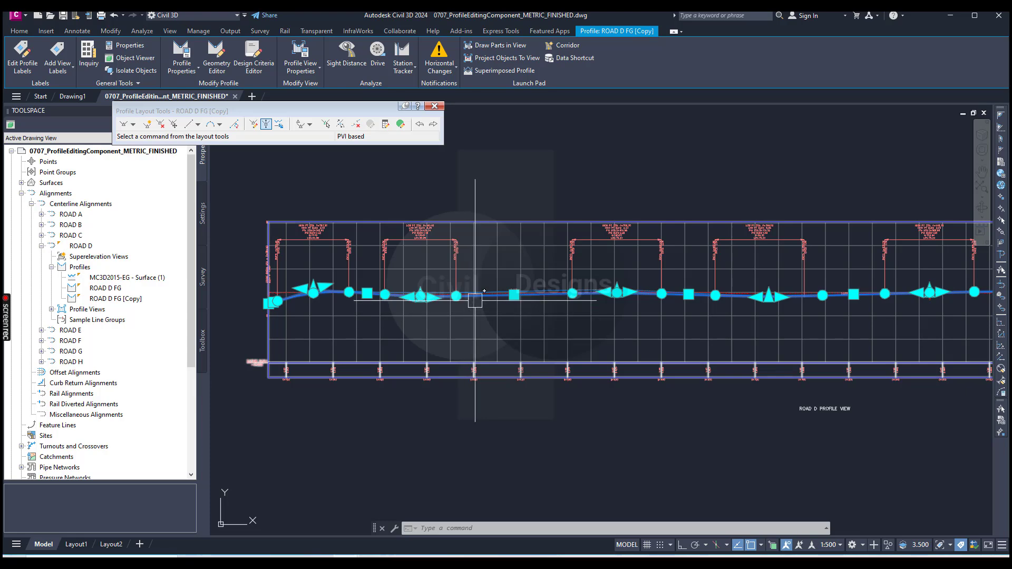
- Compare the lowered profile copy with the original ROAD D FG profile along the edited station range
{"action": "scroll", "coordinate": [454, 277], "scroll_direction": "up", "scroll_amount": 5}
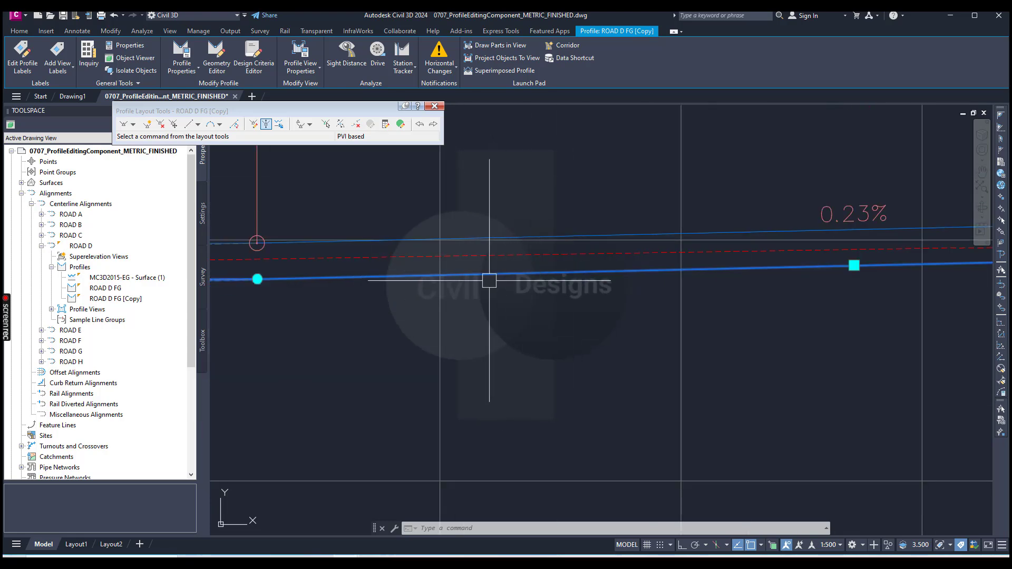
{"action": "mouse_move", "coordinate": [532, 278]}
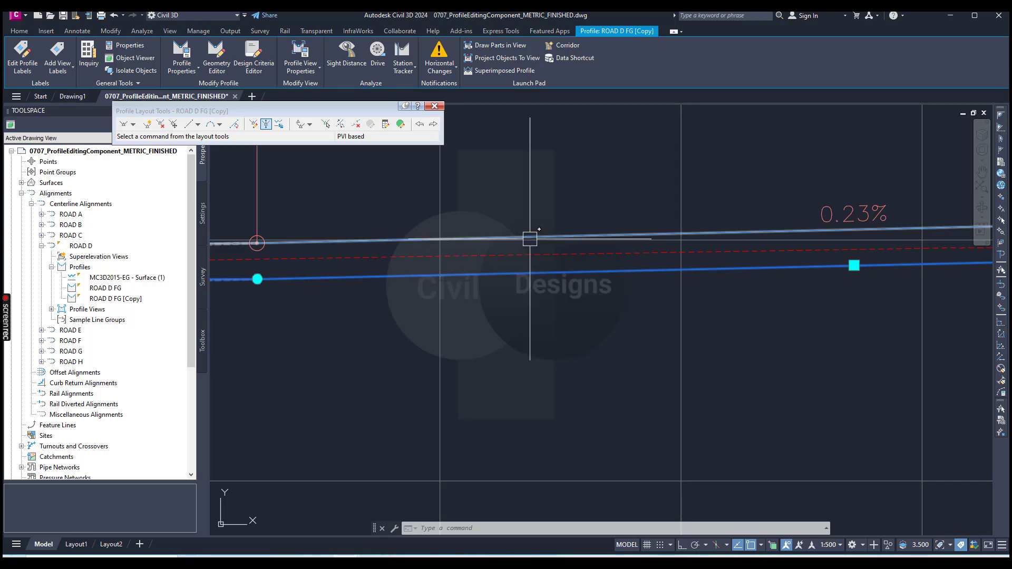
{"action": "mouse_move", "coordinate": [543, 236]}
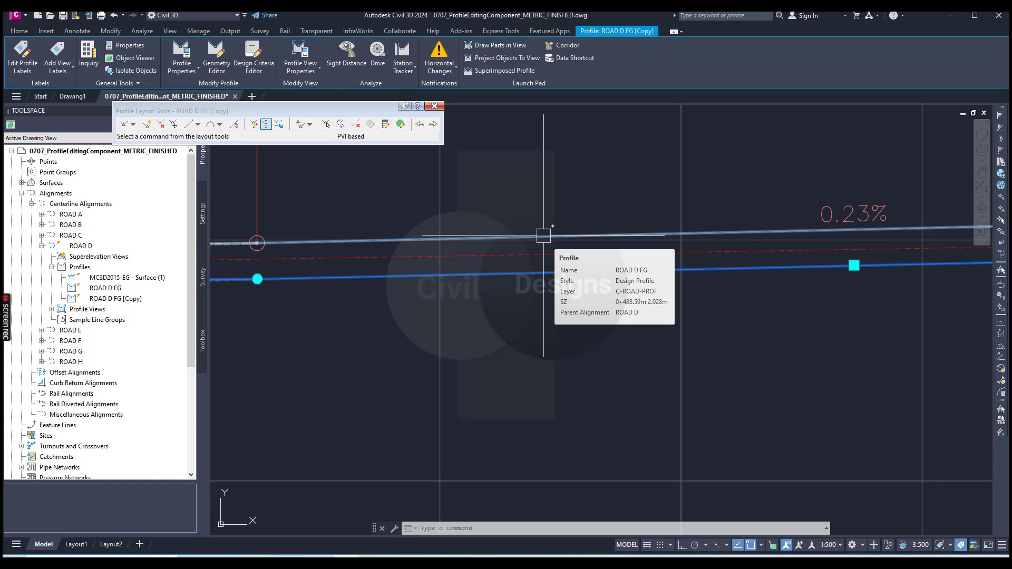
{"action": "scroll", "coordinate": [580, 341], "scroll_direction": "down", "scroll_amount": 4}
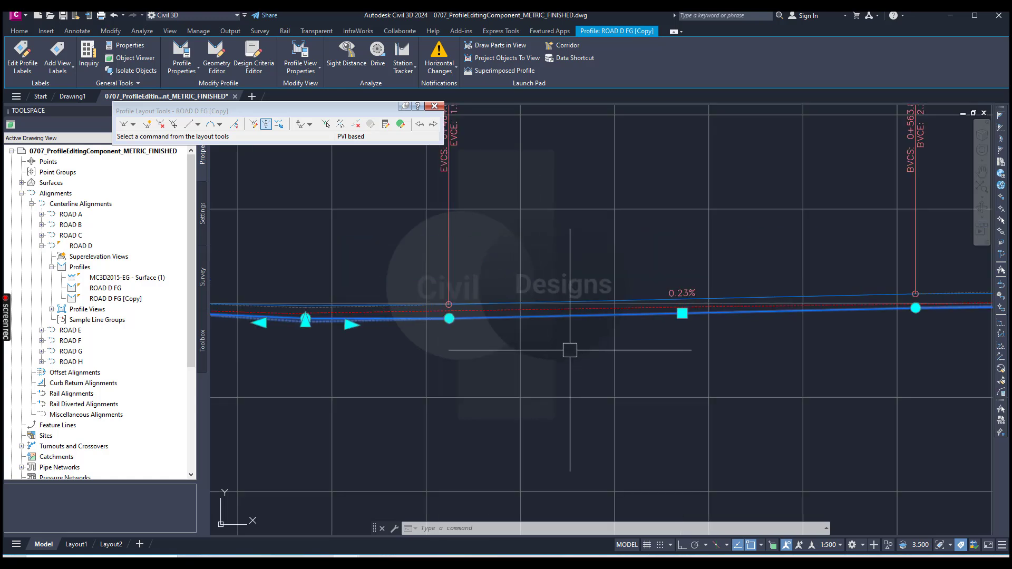
{"action": "mouse_move", "coordinate": [570, 350]}
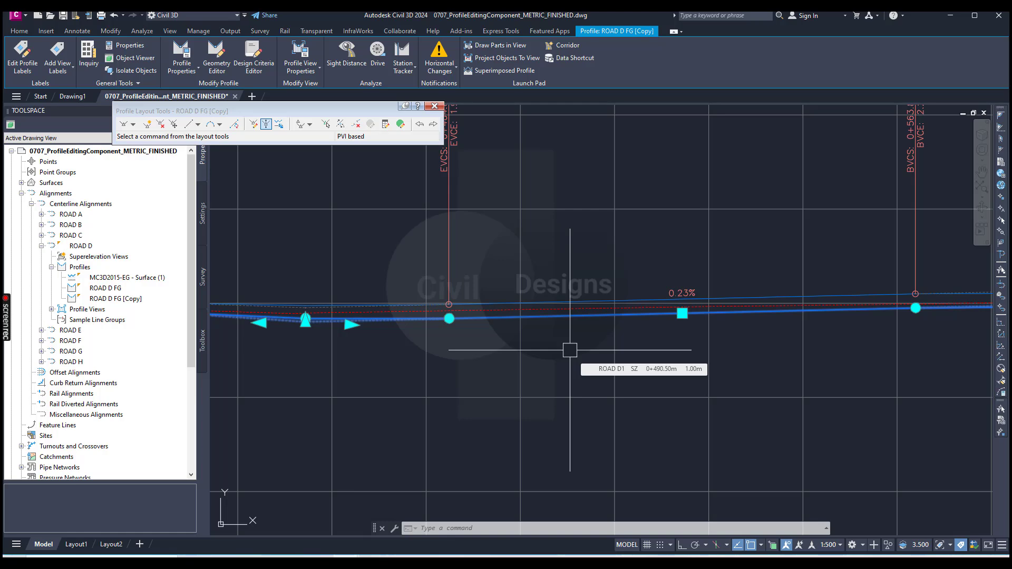
{"action": "scroll", "coordinate": [570, 350], "scroll_direction": "down", "scroll_amount": 3}
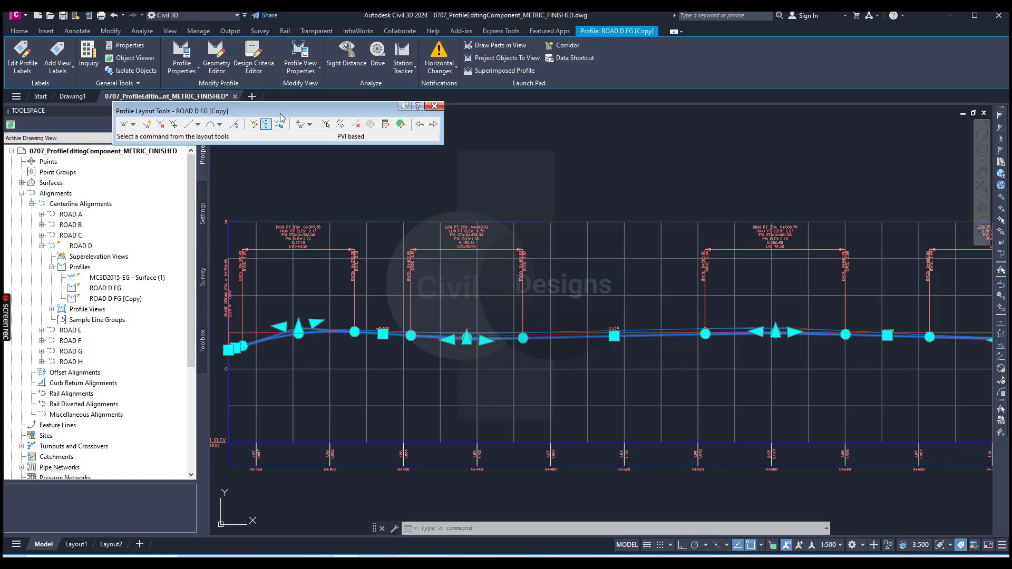
- Move the Profile Layout Tools toolbar clear of the viewport controls and split the drawing area into two horizontal viewports
{"action": "left_click_drag", "start_coordinate": [281, 111], "coordinate": [299, 53]}
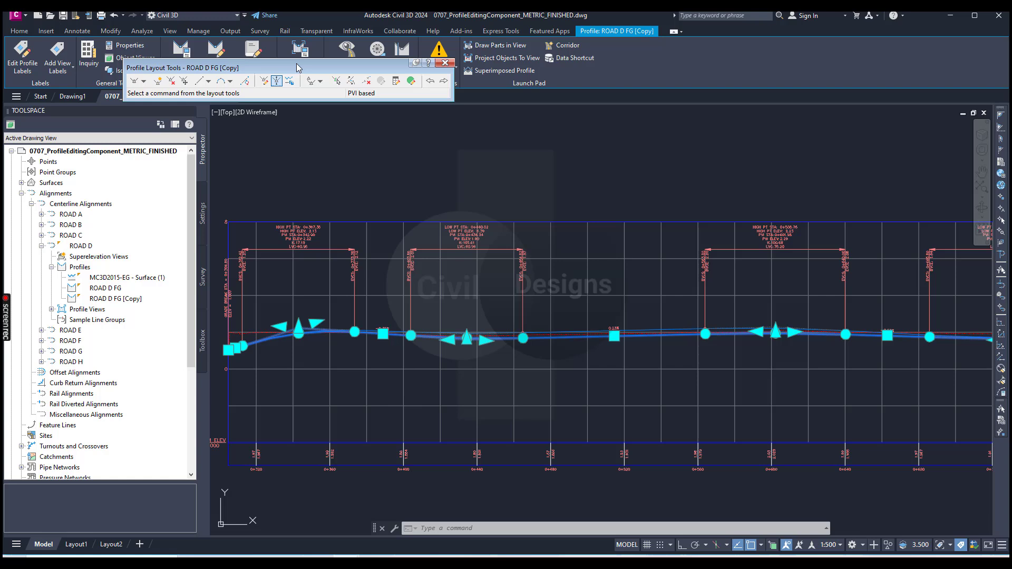
{"action": "left_click", "coordinate": [216, 113]}
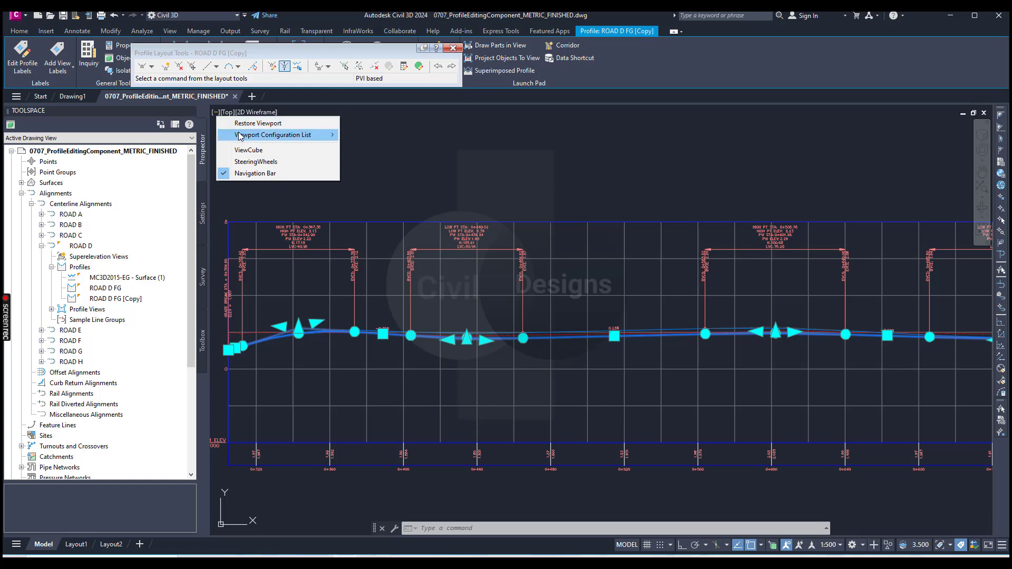
{"action": "mouse_move", "coordinate": [252, 139]}
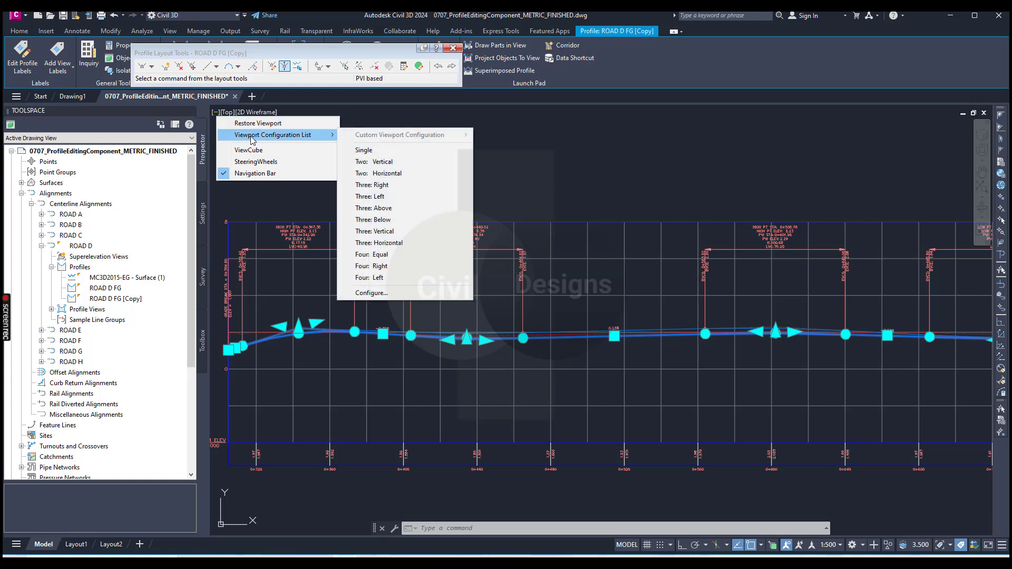
{"action": "left_click", "coordinate": [376, 175]}
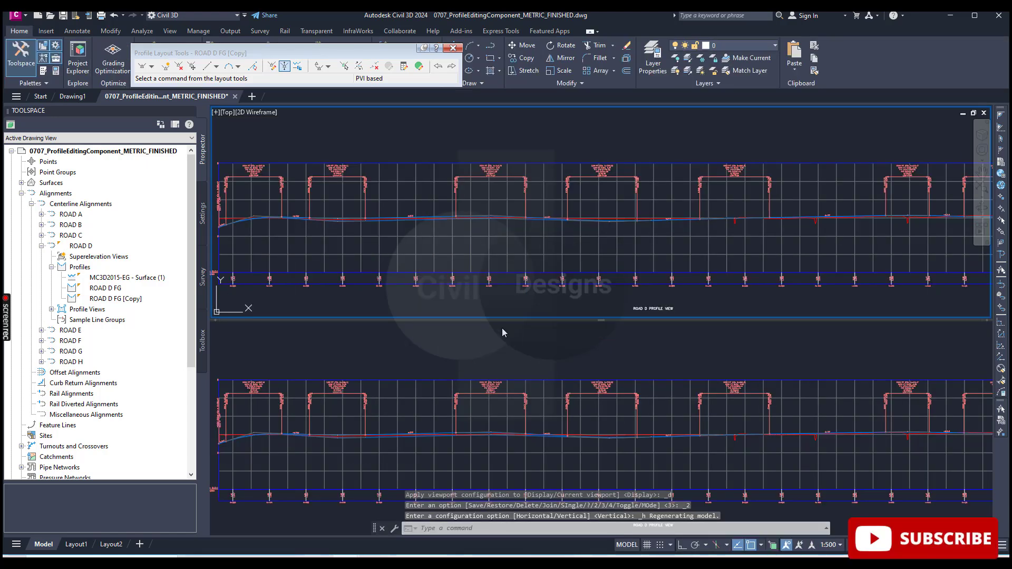
- Show the plan layout of the ROAD D alignment in the upper viewport
{"action": "left_click", "coordinate": [413, 138]}
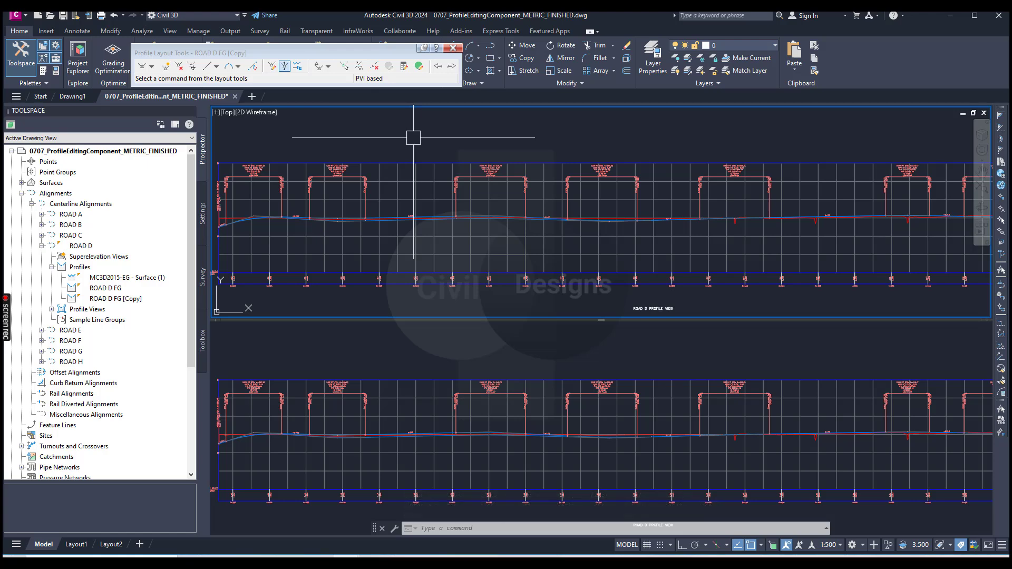
{"action": "scroll", "coordinate": [569, 249], "scroll_direction": "down", "scroll_amount": 10}
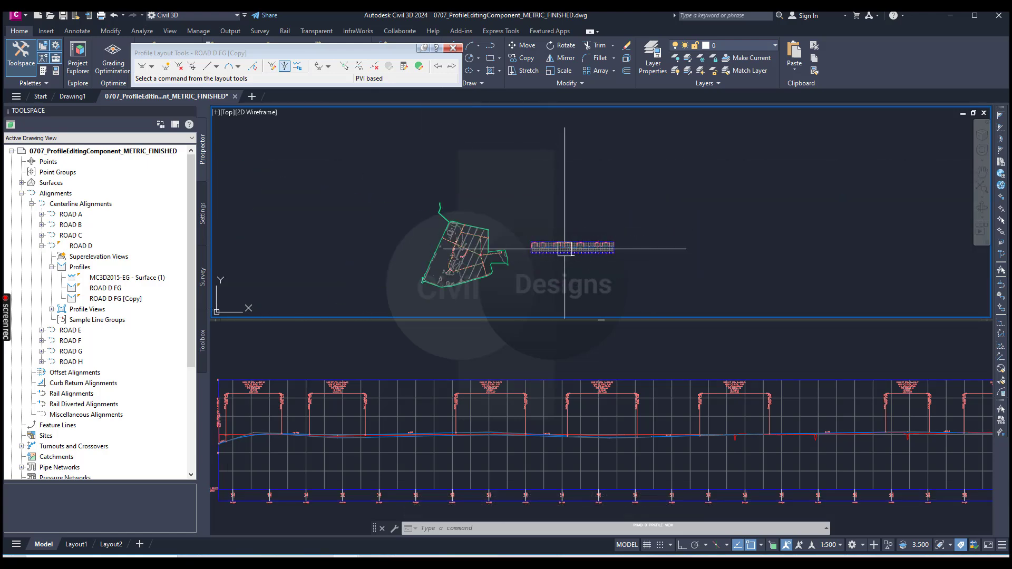
{"action": "scroll", "coordinate": [465, 275], "scroll_direction": "up", "scroll_amount": 8}
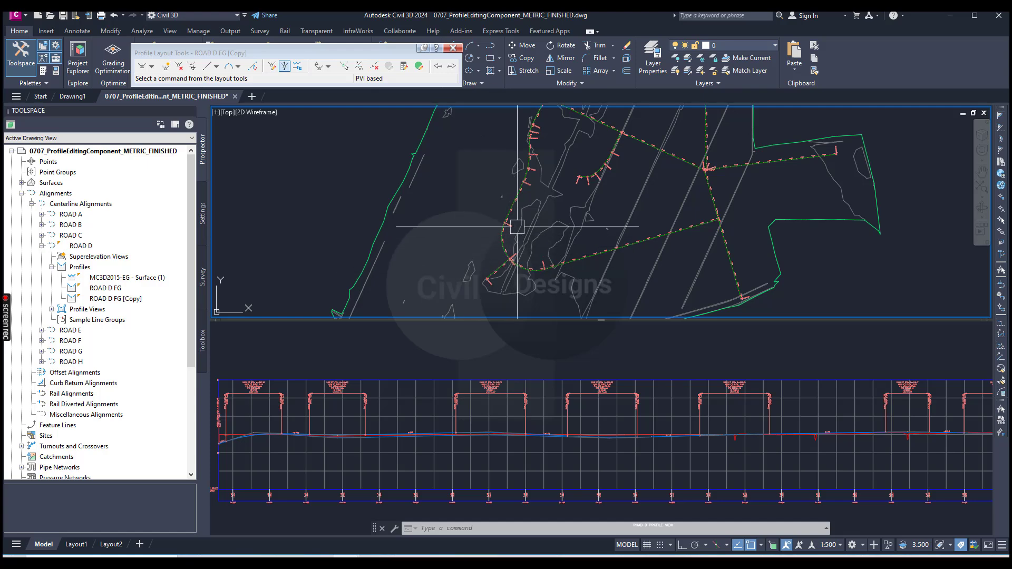
{"action": "middle_click_drag", "start_coordinate": [516, 229], "coordinate": [517, 238]}
{"action": "scroll", "coordinate": [506, 232], "scroll_direction": "up", "scroll_amount": 5}
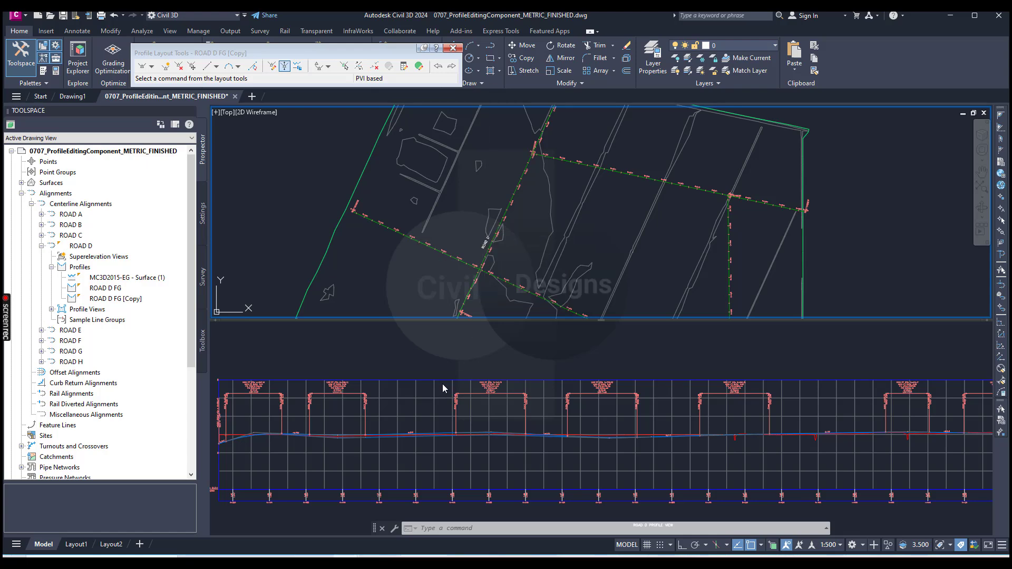
- Activate the lower viewport and select the original ROAD D FG profile in the profile view
{"action": "left_click", "coordinate": [445, 355]}
{"action": "scroll", "coordinate": [512, 365], "scroll_direction": "down", "scroll_amount": 4}
{"action": "scroll", "coordinate": [514, 368], "scroll_direction": "up", "scroll_amount": 5}
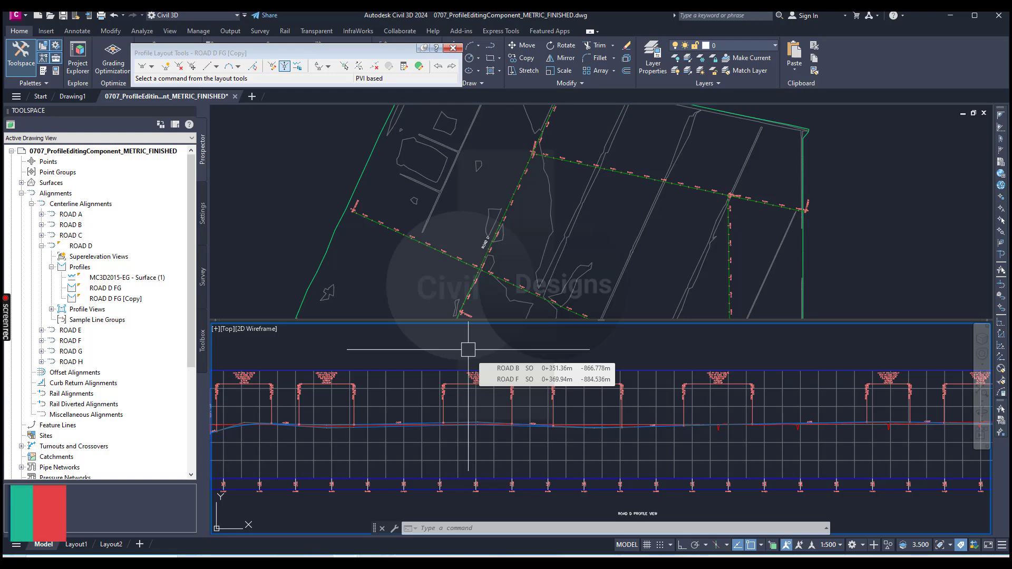
{"action": "right_click", "coordinate": [110, 290]}
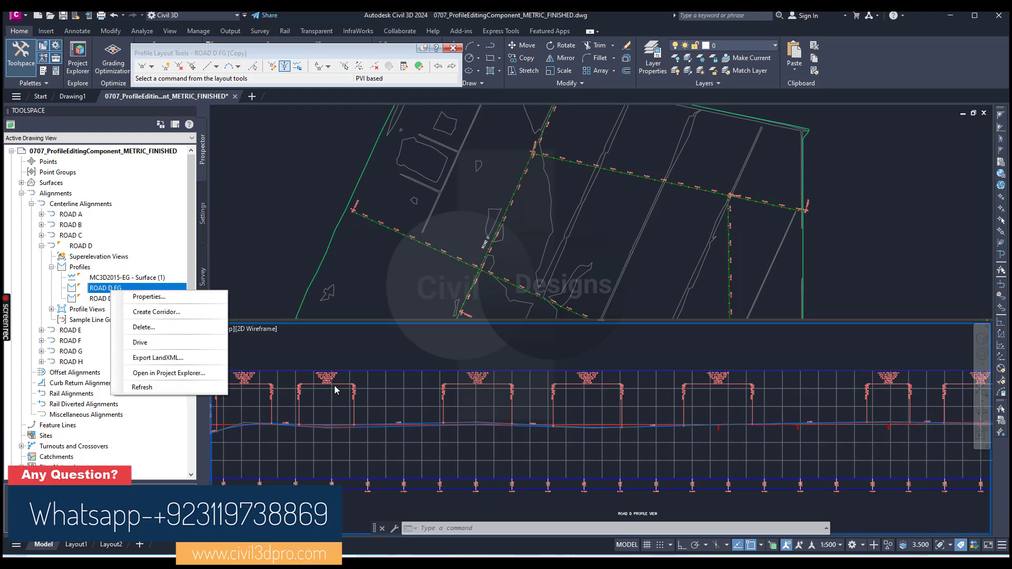
{"action": "left_click", "coordinate": [343, 357]}
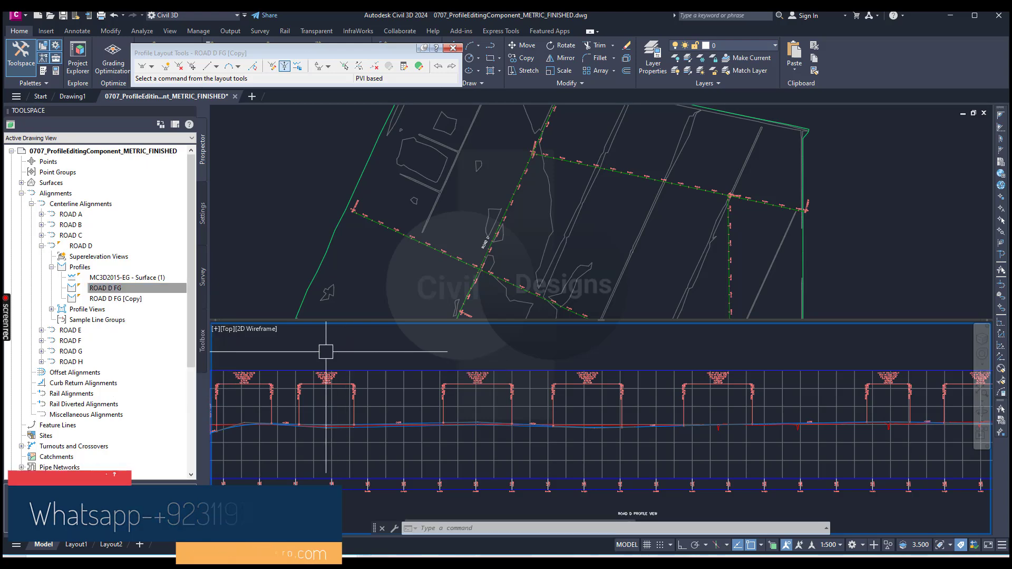
{"action": "left_click", "coordinate": [395, 425]}
{"action": "scroll", "coordinate": [407, 439], "scroll_direction": "up", "scroll_amount": 8}
{"action": "left_click", "coordinate": [406, 442]}
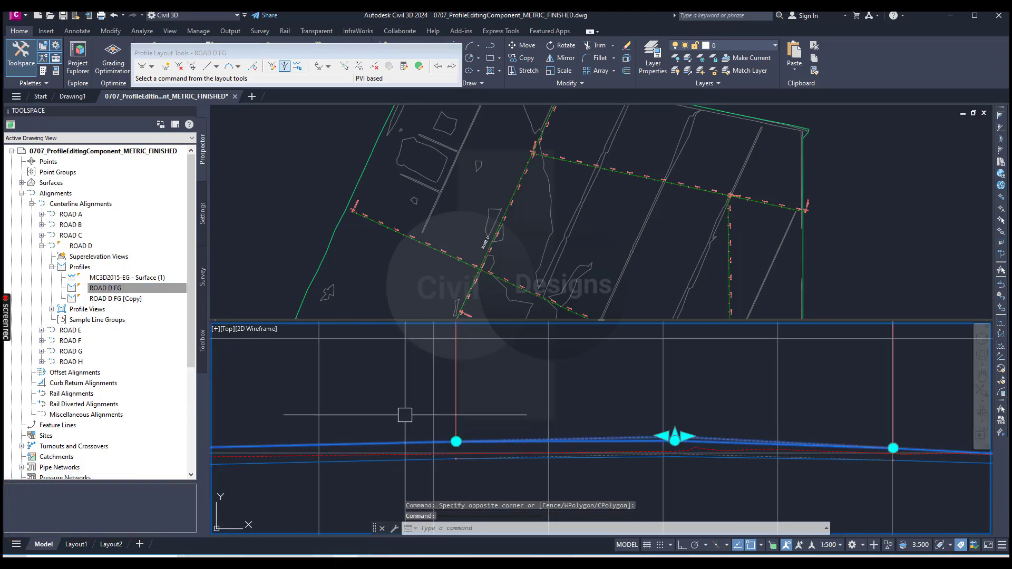
{"action": "scroll", "coordinate": [403, 411], "scroll_direction": "down", "scroll_amount": 5}
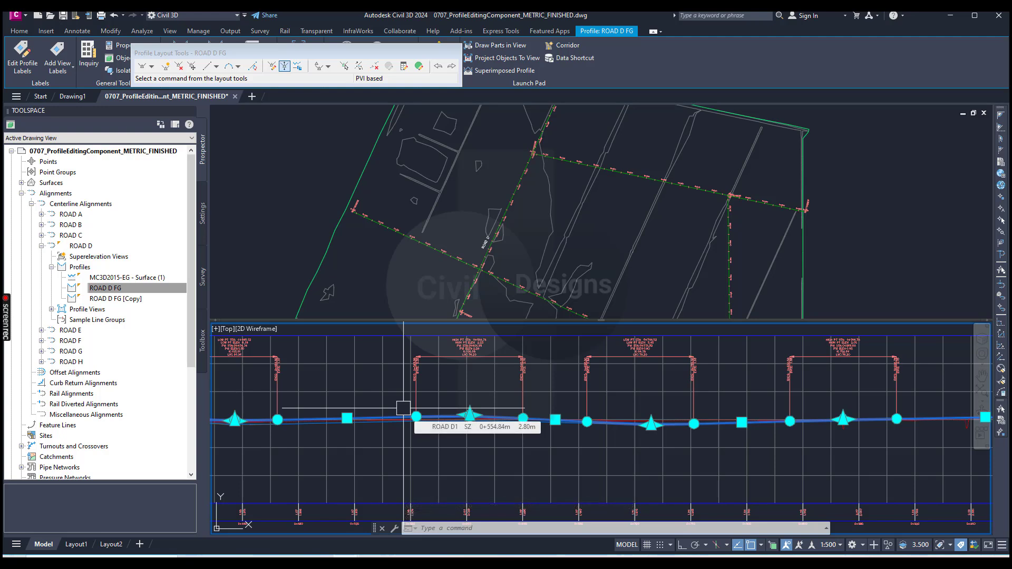
- Review the Profile Locking options in the profile properties of ROAD D FG and close them without changes
{"action": "left_click_drag", "start_coordinate": [195, 53], "coordinate": [113, 87]}
{"action": "left_click", "coordinate": [177, 54]}
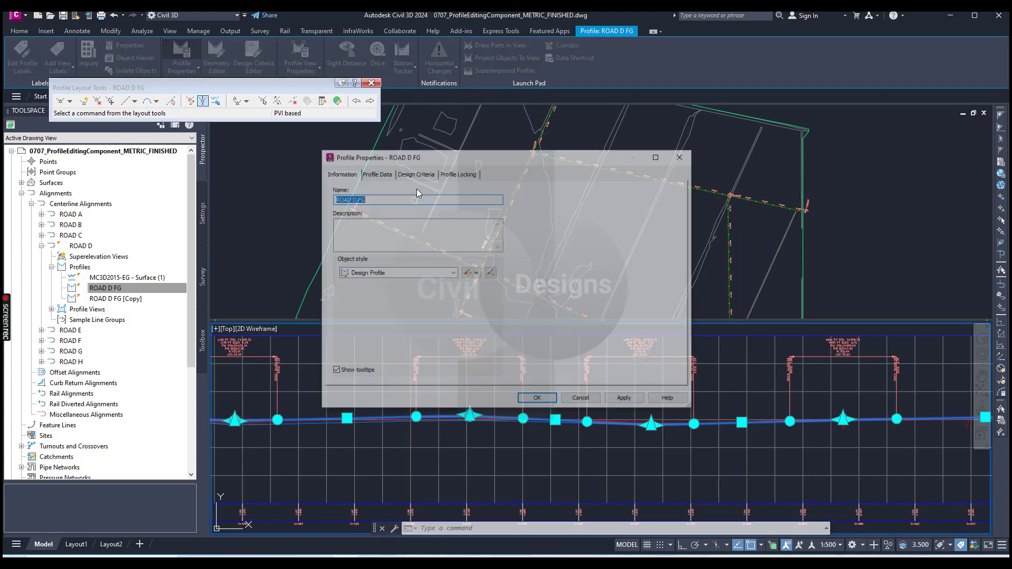
{"action": "left_click", "coordinate": [458, 176]}
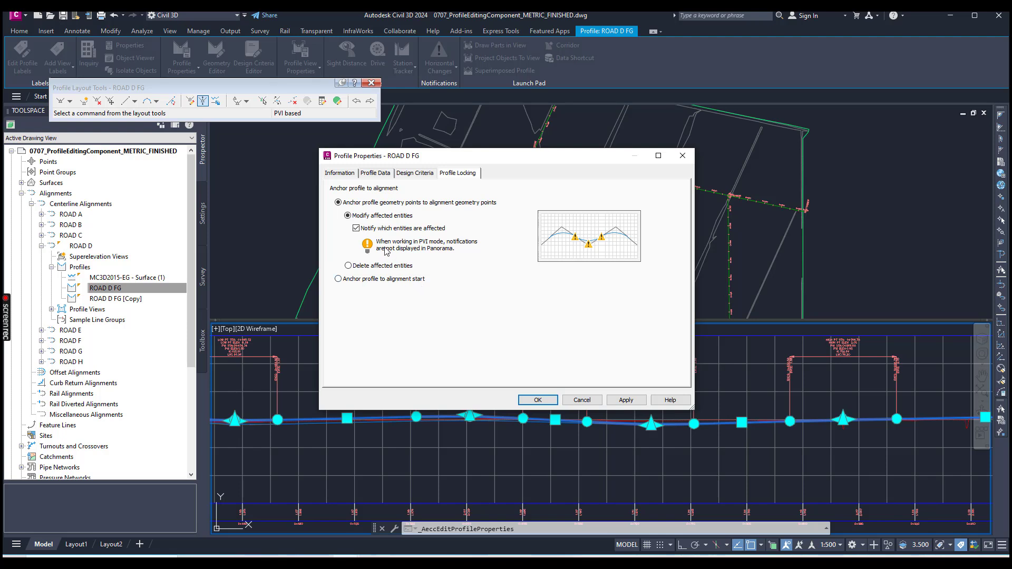
{"action": "left_click", "coordinate": [683, 156]}
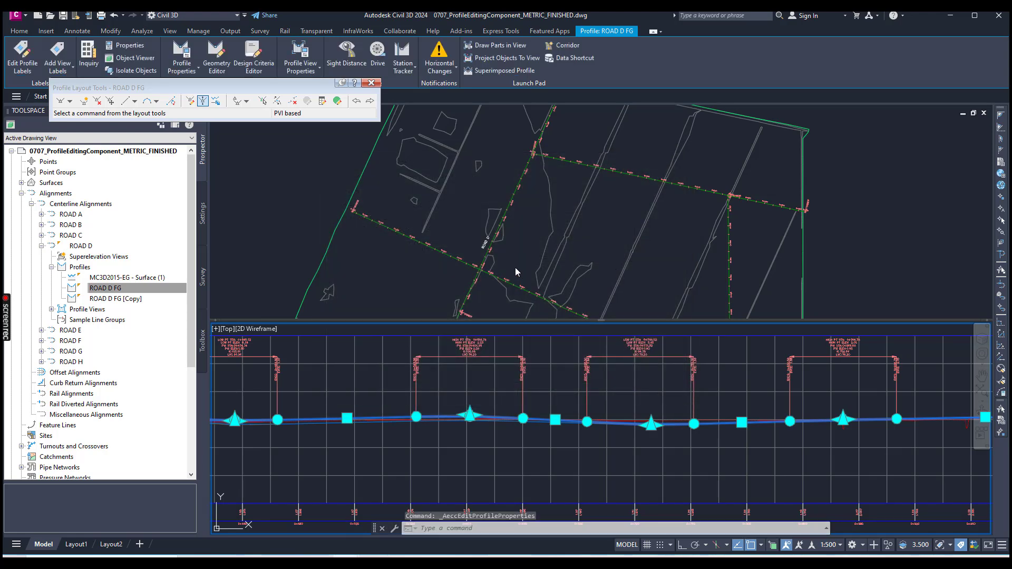
- Activate the plan viewport and add the ROAD D alignment to the selection at its curve near station 0+880
{"action": "left_click", "coordinate": [412, 260]}
{"action": "scroll", "coordinate": [422, 237], "scroll_direction": "down", "scroll_amount": 4}
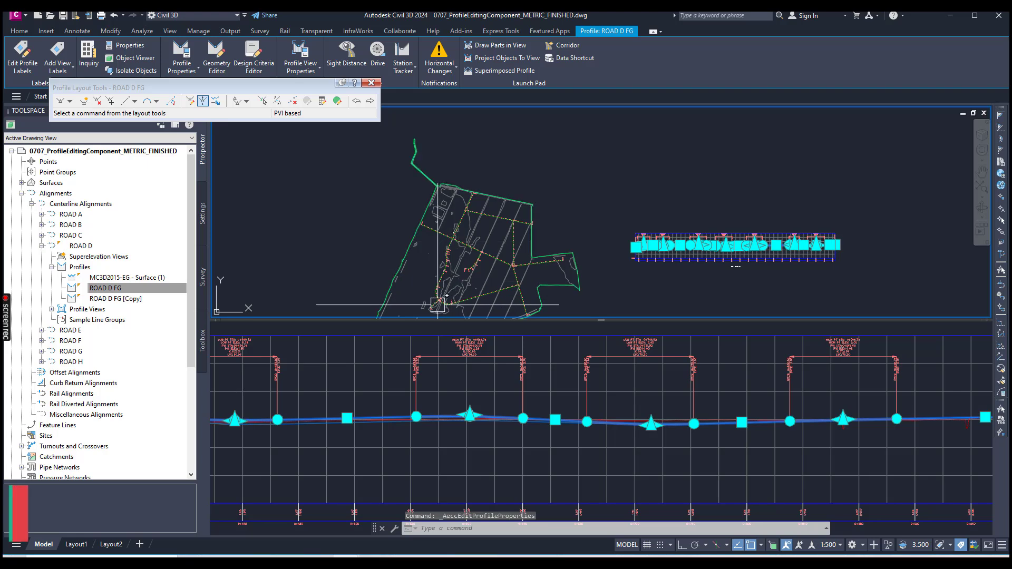
{"action": "scroll", "coordinate": [438, 290], "scroll_direction": "up", "scroll_amount": 8}
{"action": "scroll", "coordinate": [438, 291], "scroll_direction": "up", "scroll_amount": 4}
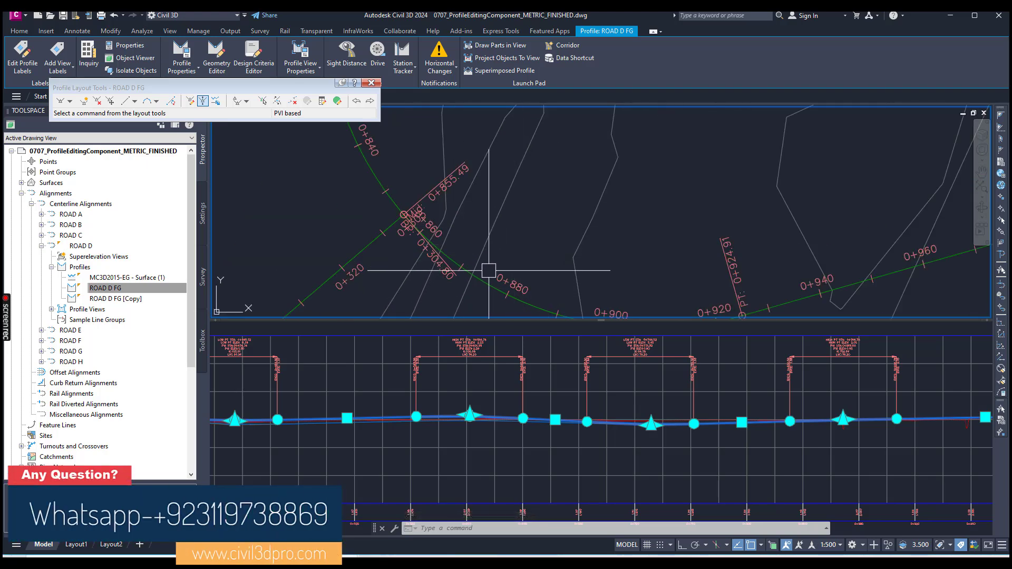
{"action": "left_click", "coordinate": [485, 289]}
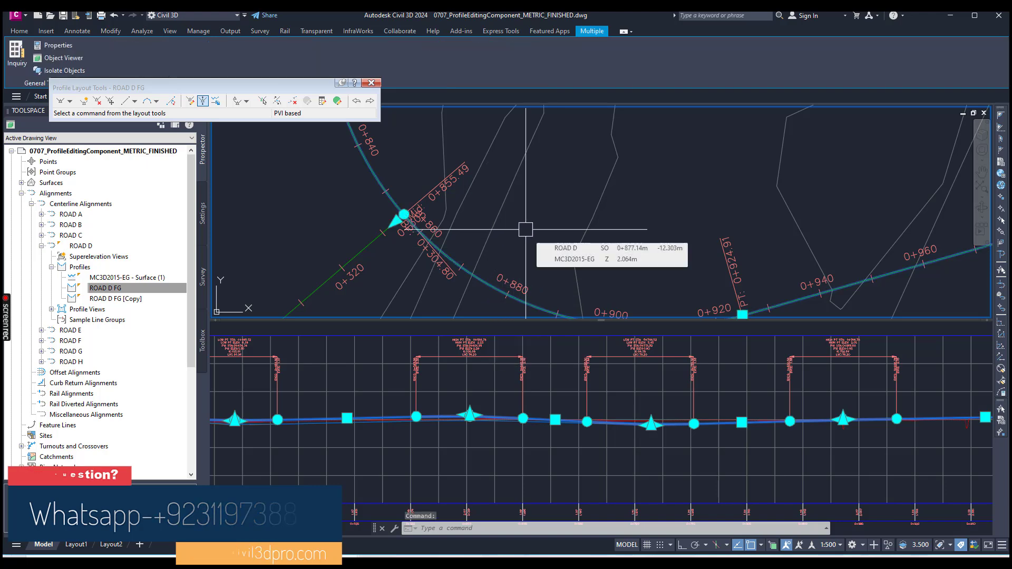
- Stretch the ROAD D curve outward along ROAD H from its junction at 0+855.49 to near ROAD H station 0+320
{"action": "scroll", "coordinate": [530, 230], "scroll_direction": "down", "scroll_amount": 3}
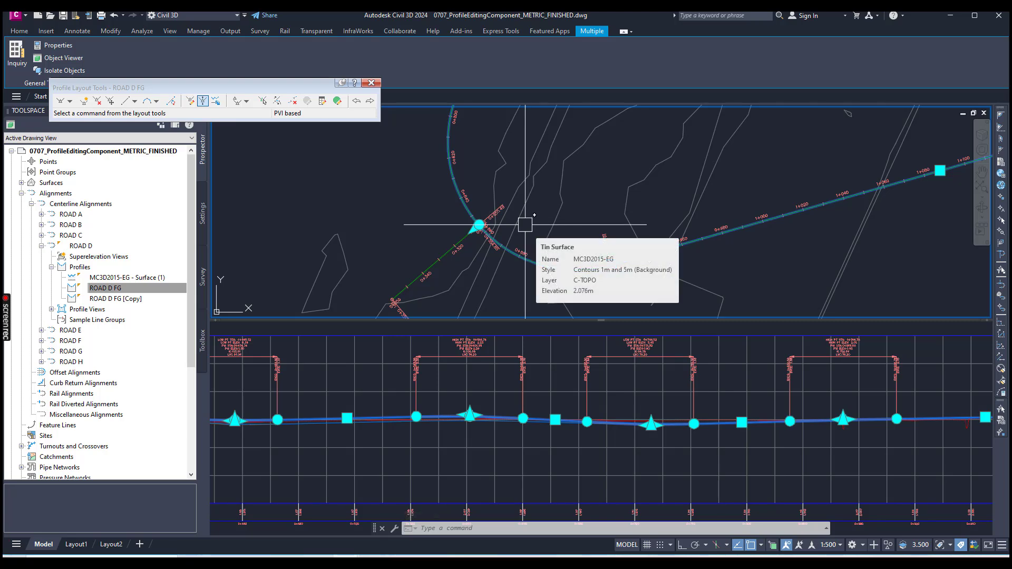
{"action": "scroll", "coordinate": [525, 224], "scroll_direction": "up", "scroll_amount": 2}
{"action": "scroll", "coordinate": [528, 228], "scroll_direction": "down", "scroll_amount": 2}
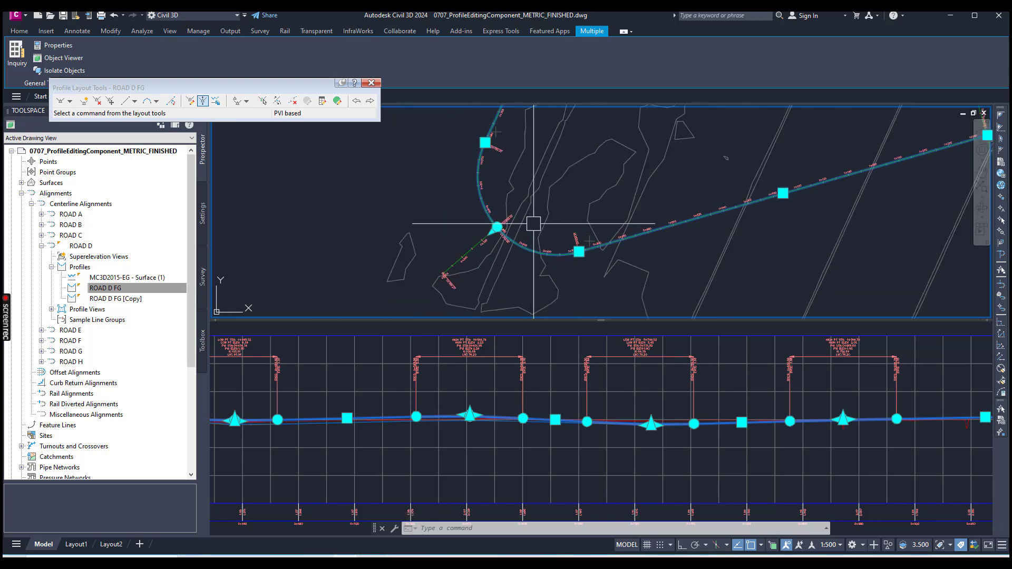
{"action": "scroll", "coordinate": [533, 220], "scroll_direction": "up", "scroll_amount": 2}
{"action": "scroll", "coordinate": [532, 220], "scroll_direction": "down", "scroll_amount": 2}
{"action": "scroll", "coordinate": [529, 228], "scroll_direction": "up", "scroll_amount": 2}
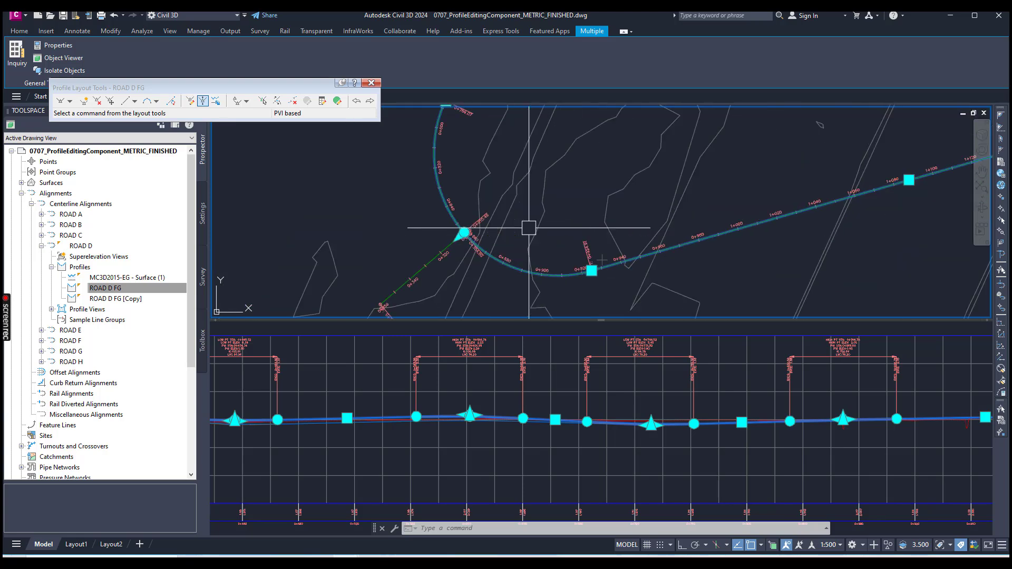
{"action": "mouse_move", "coordinate": [529, 227]}
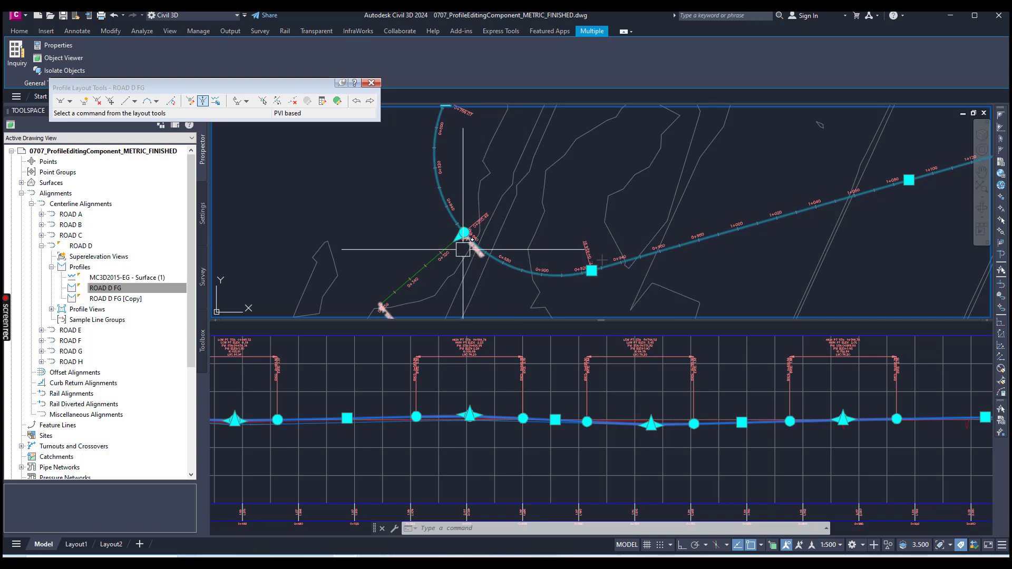
{"action": "scroll", "coordinate": [464, 227], "scroll_direction": "up", "scroll_amount": 4}
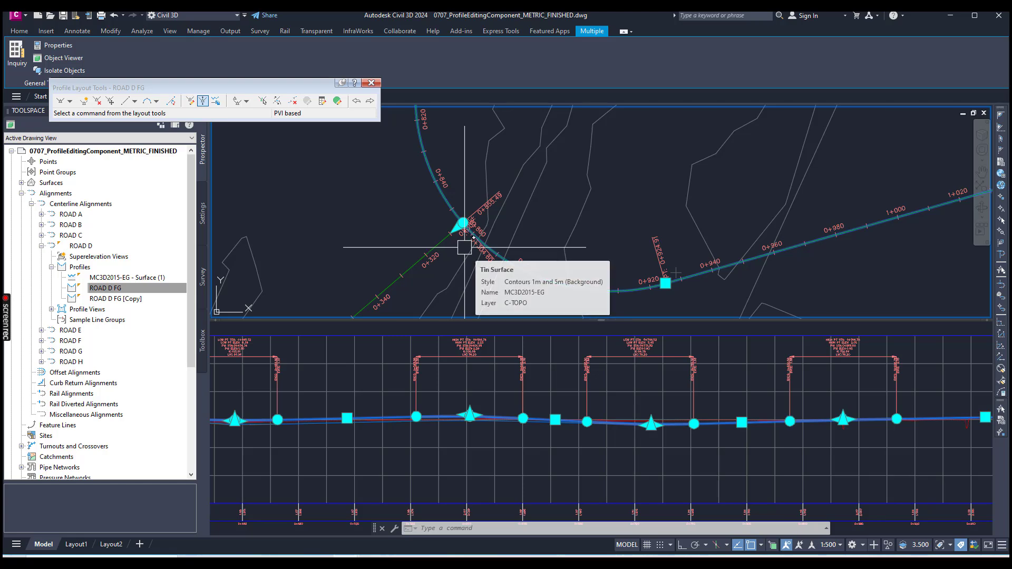
{"action": "scroll", "coordinate": [460, 238], "scroll_direction": "up", "scroll_amount": 4}
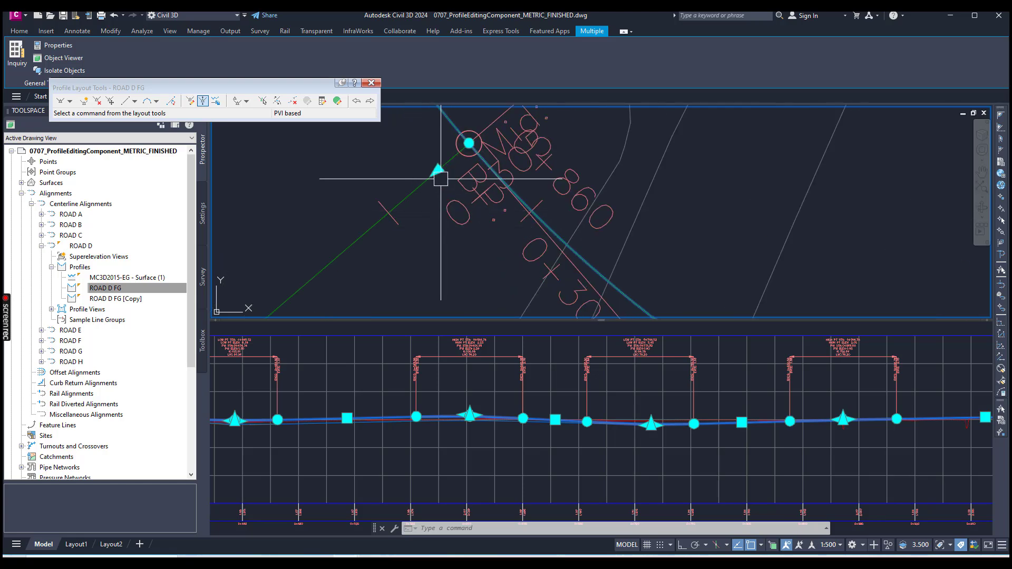
{"action": "left_click", "coordinate": [469, 143]}
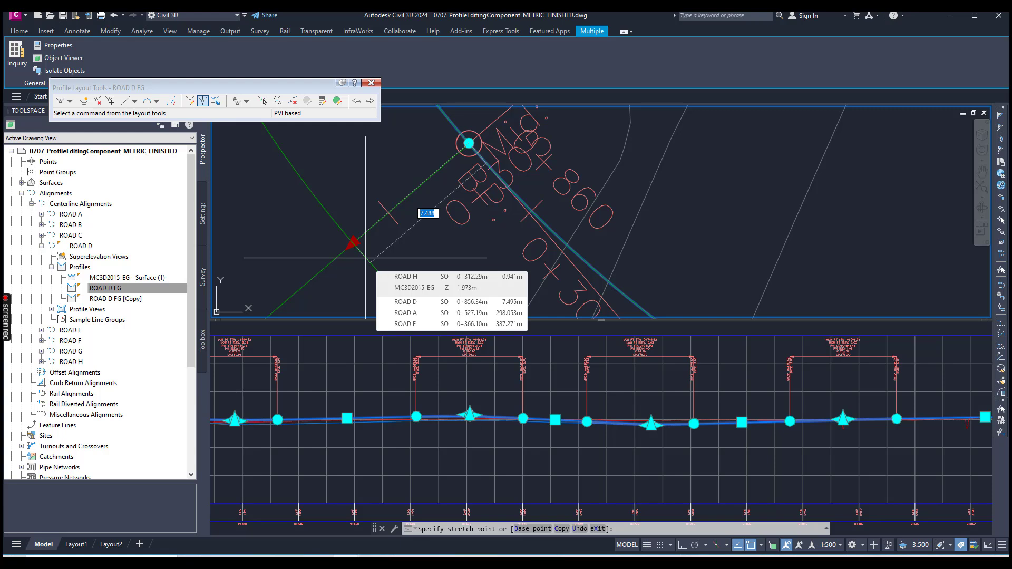
{"action": "scroll", "coordinate": [379, 242], "scroll_direction": "down", "scroll_amount": 3}
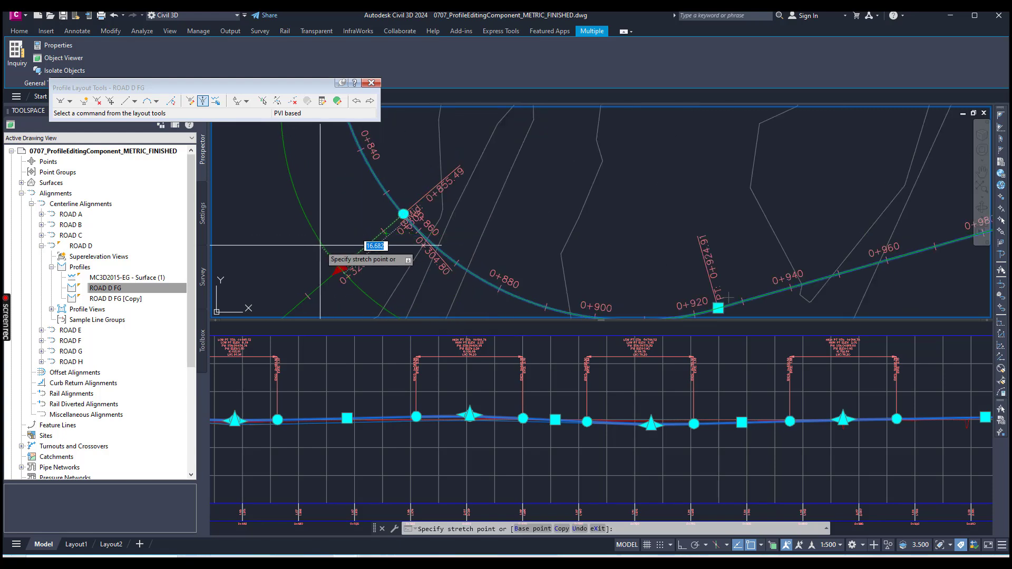
{"action": "left_click", "coordinate": [372, 245]}
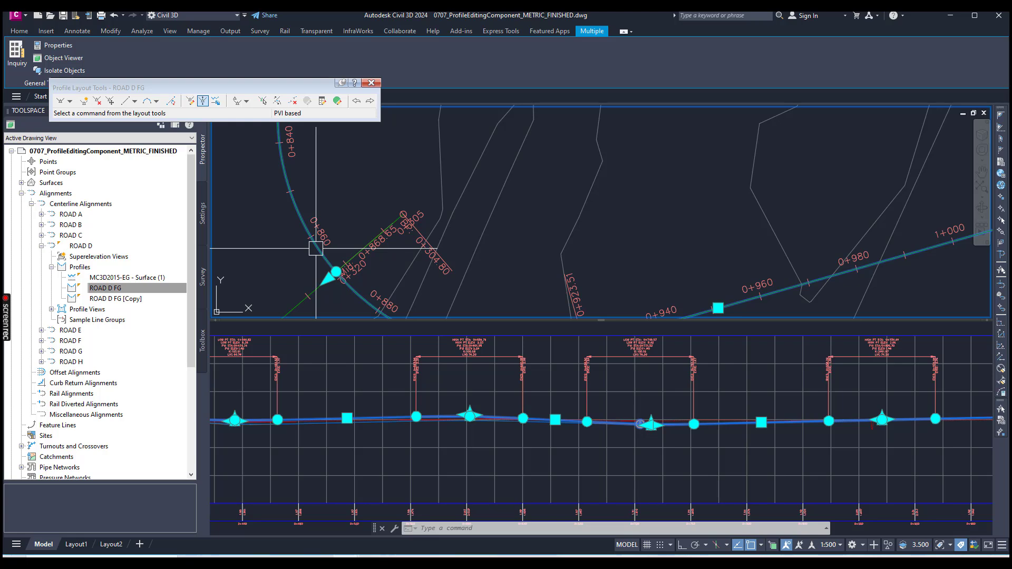
- Clear the selection in the profile viewport and examine the horizontal-change warning symbol on the ROAD D profiles
{"action": "left_click", "coordinate": [646, 450]}
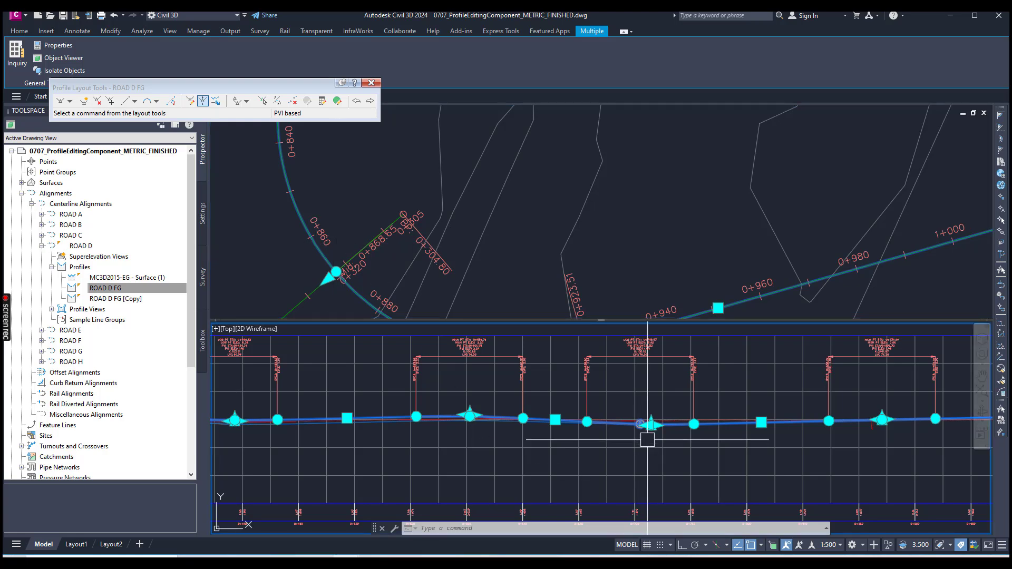
{"action": "scroll", "coordinate": [645, 443], "scroll_direction": "up", "scroll_amount": 5}
{"action": "key", "text": "Escape"}
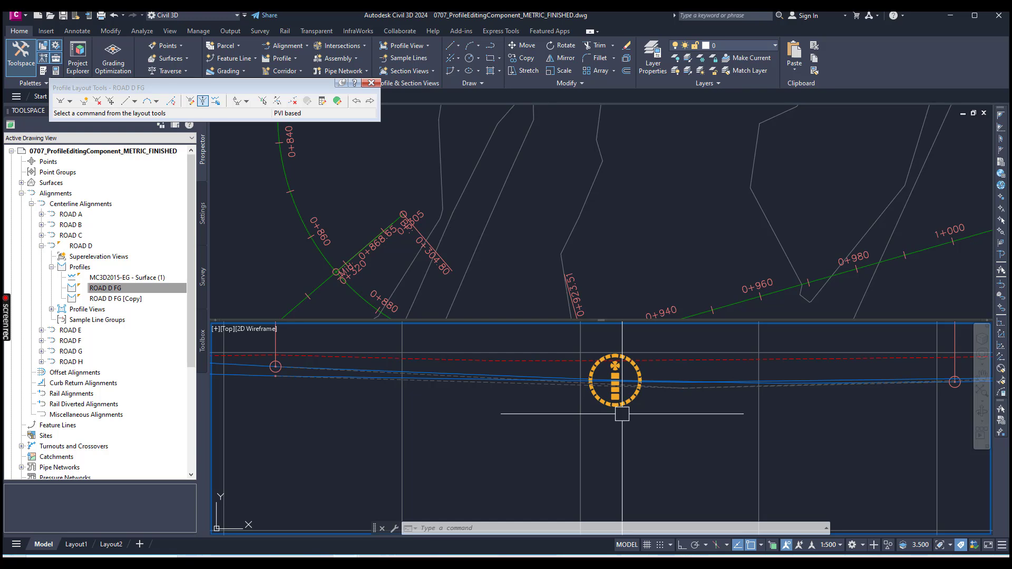
{"action": "key", "text": "Escape"}
{"action": "key", "text": "Escape"}
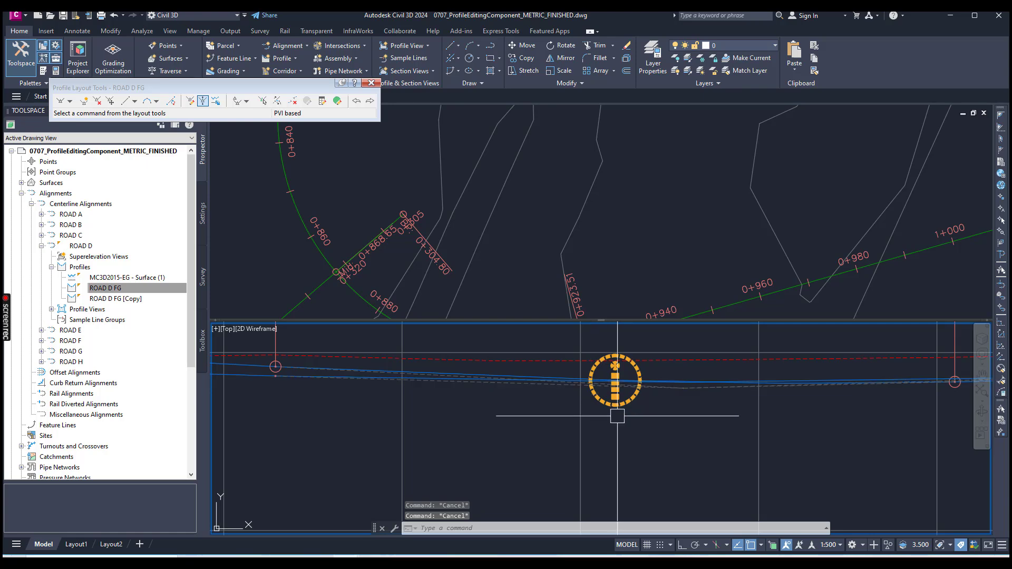
{"action": "scroll", "coordinate": [593, 378], "scroll_direction": "up", "scroll_amount": 5}
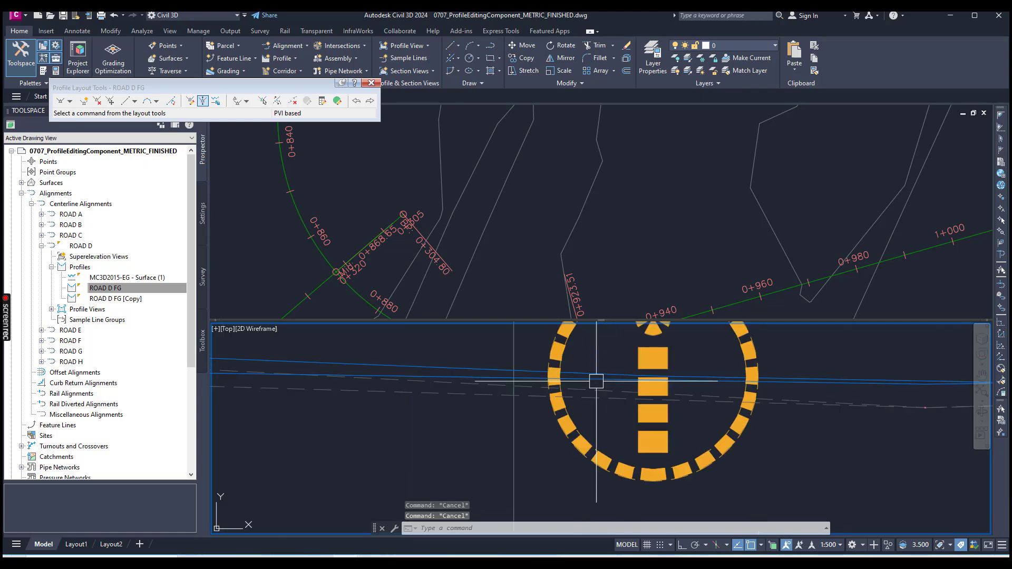
- Dismiss all horizontal-change notifications on the ROAD D FG [Copy] profile and clear the selection
{"action": "left_click", "coordinate": [585, 374]}
{"action": "scroll", "coordinate": [678, 393], "scroll_direction": "down", "scroll_amount": 4}
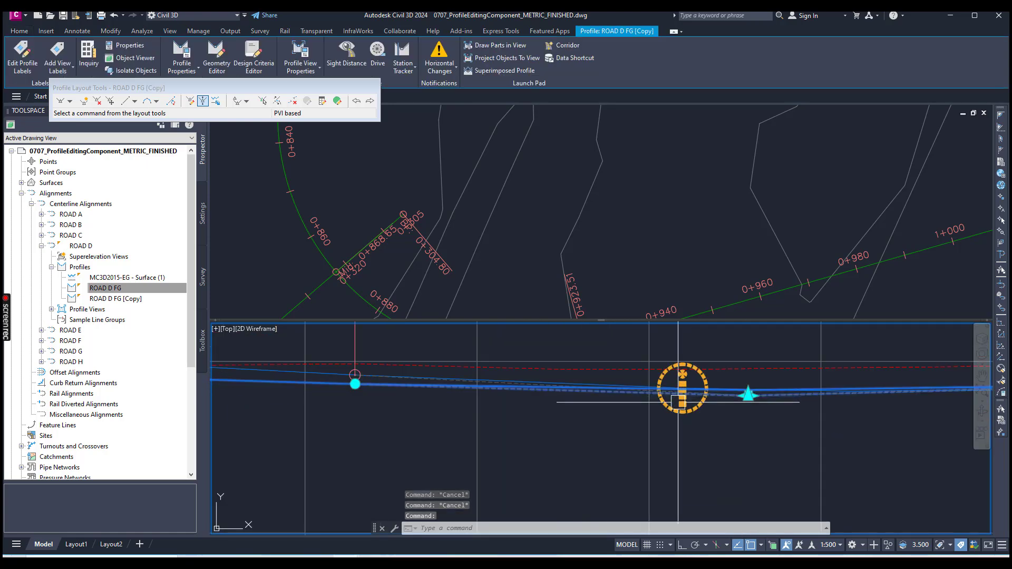
{"action": "scroll", "coordinate": [678, 405], "scroll_direction": "down", "scroll_amount": 2}
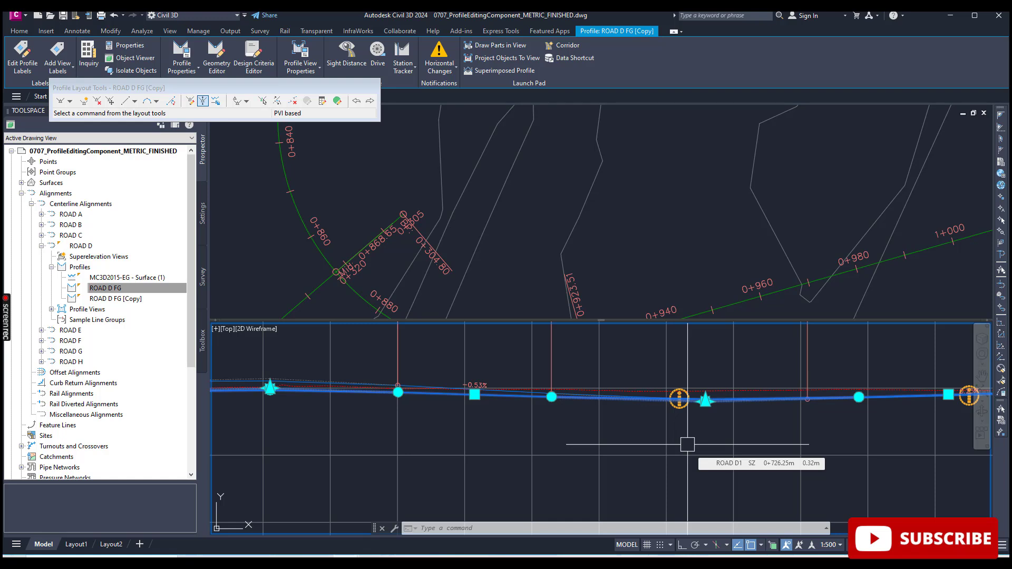
{"action": "left_click", "coordinate": [446, 74]}
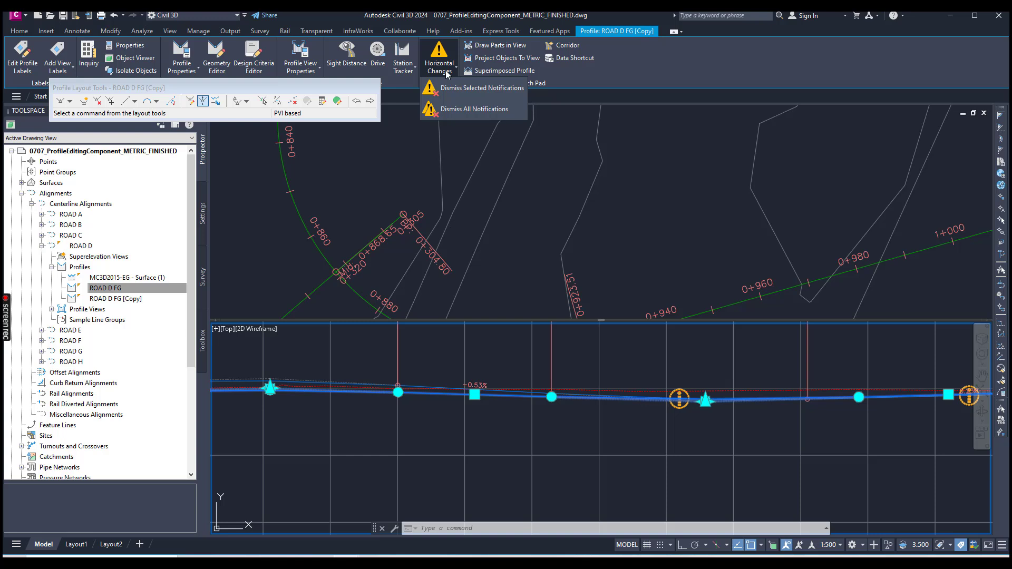
{"action": "left_click", "coordinate": [464, 111]}
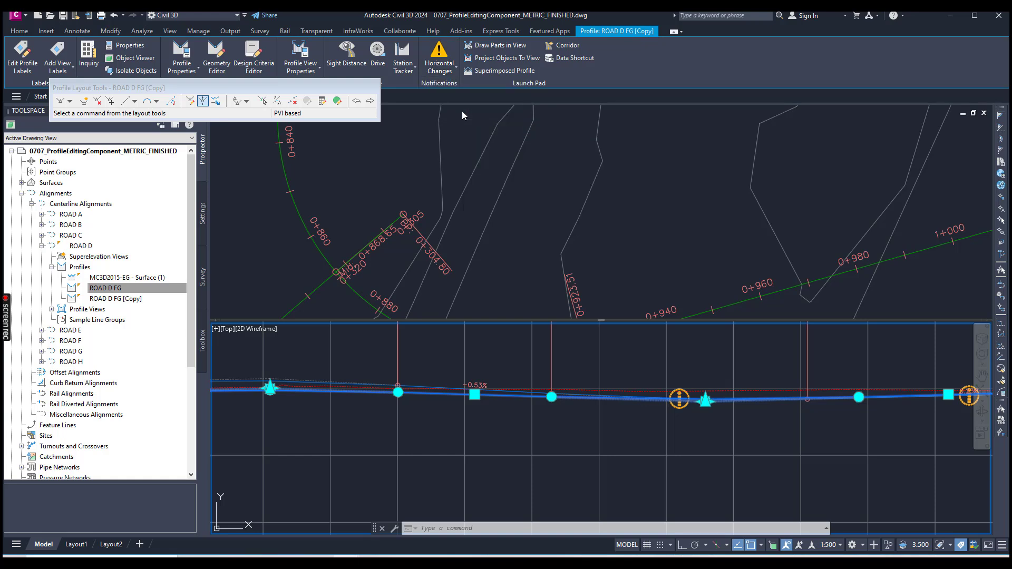
{"action": "left_click", "coordinate": [438, 67]}
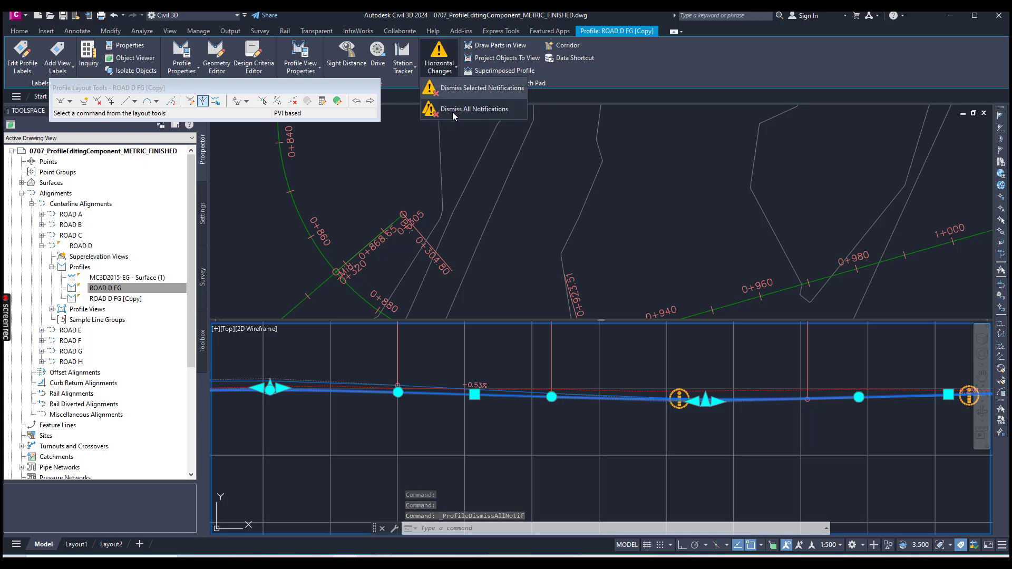
{"action": "left_click", "coordinate": [453, 110]}
{"action": "key", "text": "Escape"}
- Dismiss all horizontal-change notifications on the original ROAD D FG profile and clear the selection
{"action": "scroll", "coordinate": [582, 387], "scroll_direction": "up", "scroll_amount": 6}
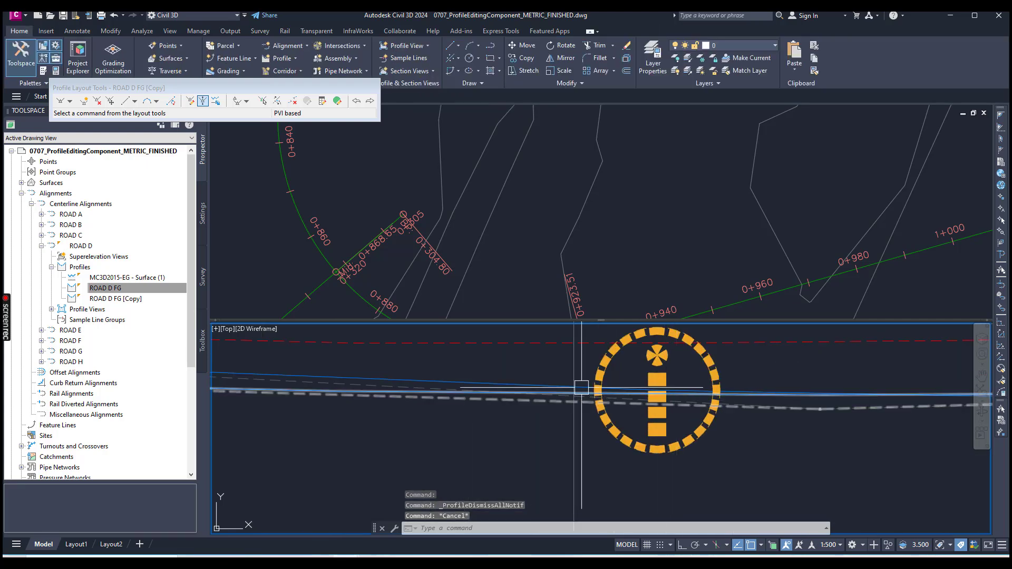
{"action": "left_click", "coordinate": [582, 389]}
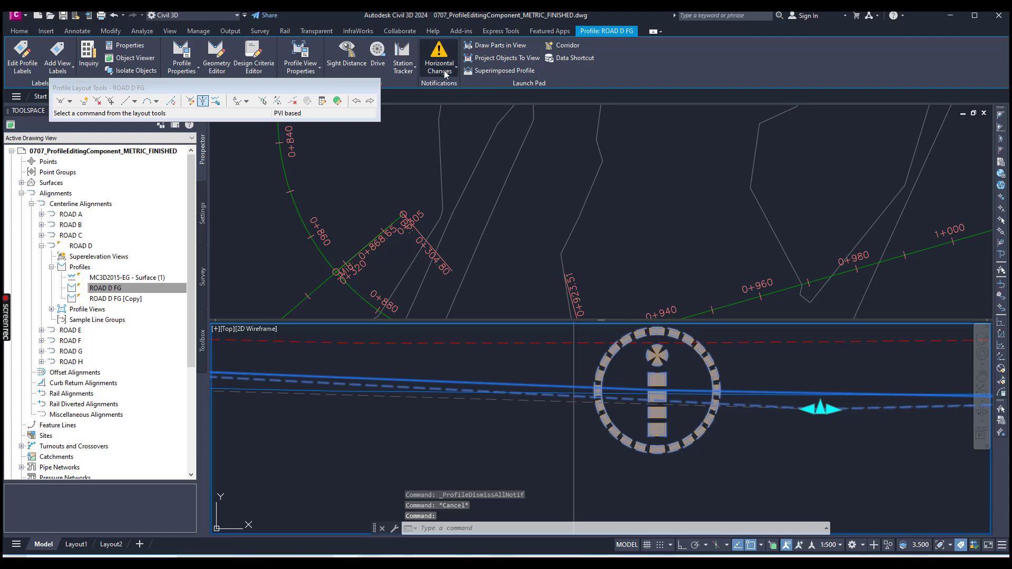
{"action": "left_click", "coordinate": [444, 71]}
{"action": "left_click", "coordinate": [453, 110]}
{"action": "scroll", "coordinate": [610, 343], "scroll_direction": "down", "scroll_amount": 6}
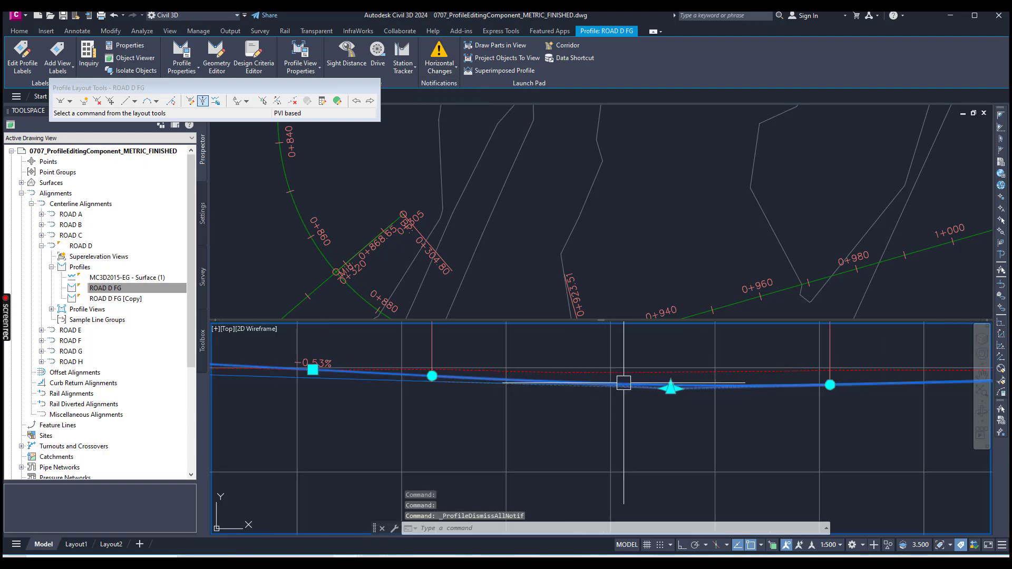
{"action": "key", "text": "Escape"}
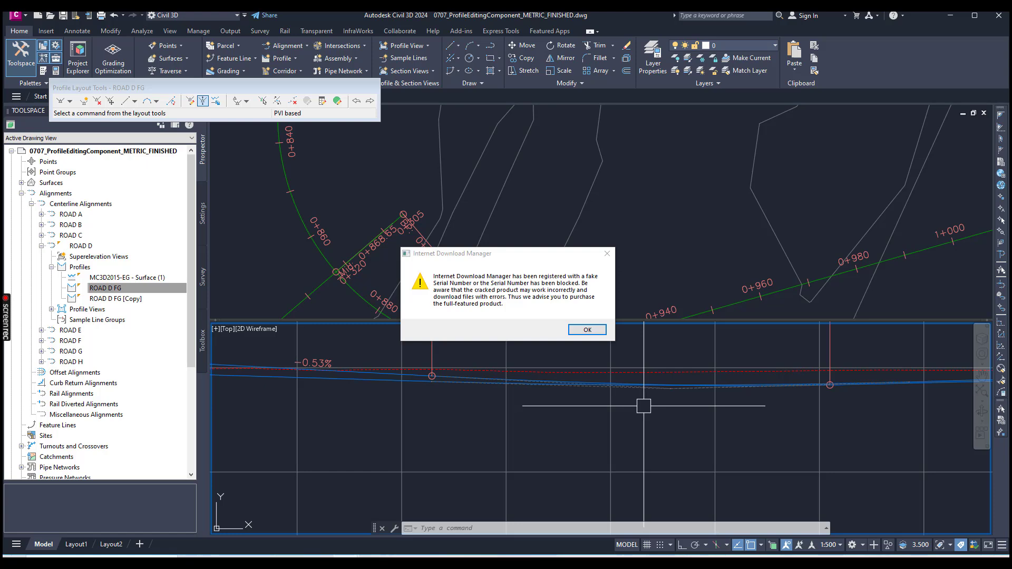
- Close the Internet Download Manager warning and its licence purchase window
{"action": "left_click", "coordinate": [607, 256]}
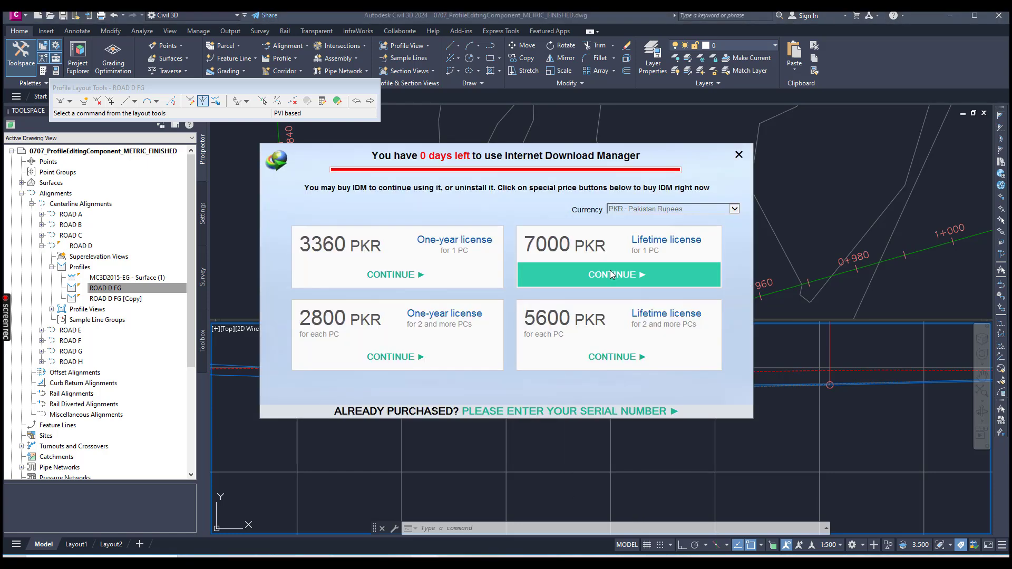
{"action": "left_click", "coordinate": [740, 155]}
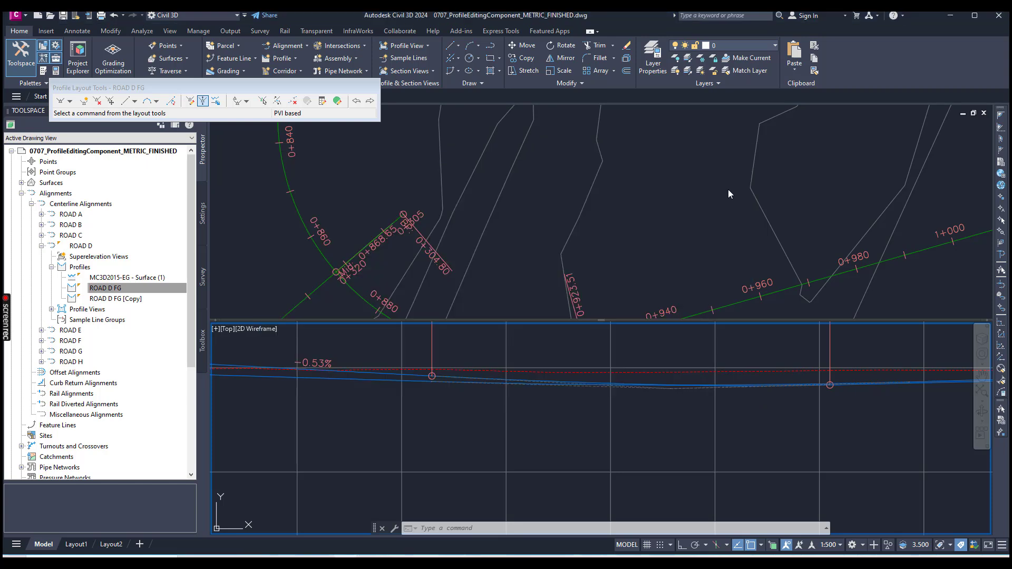